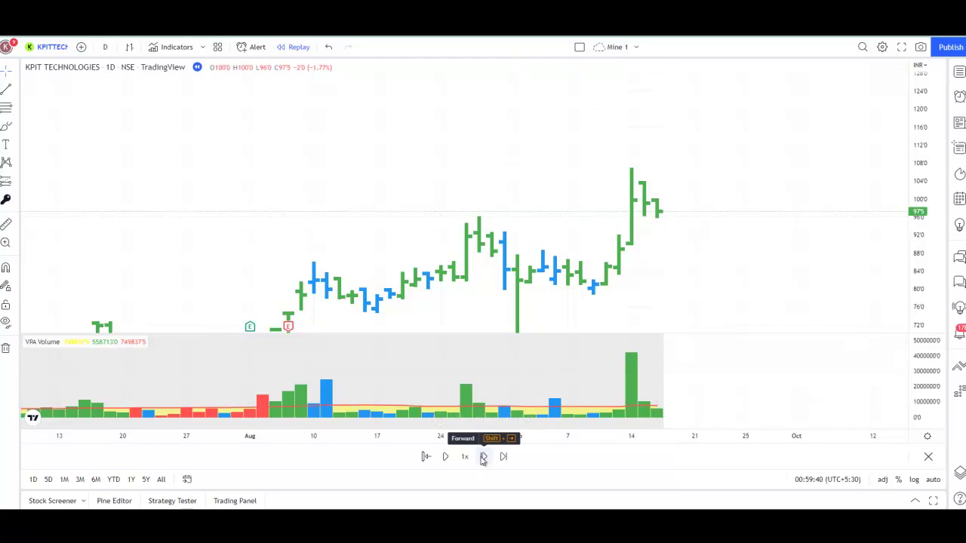
- Advance the KPIT Technologies daily chart replay bar by bar through the 5 October 2020 bar
click(483, 456)
click(483, 456)
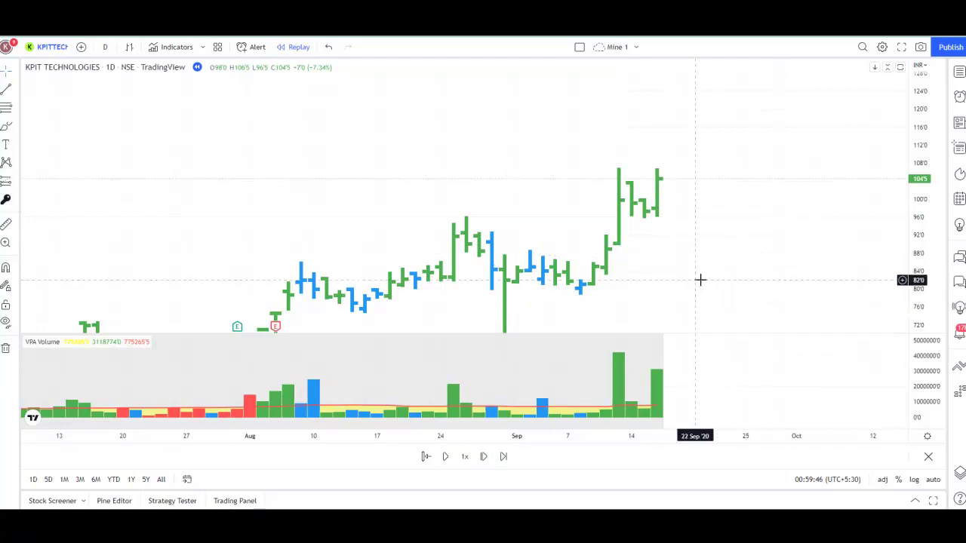
click(481, 456)
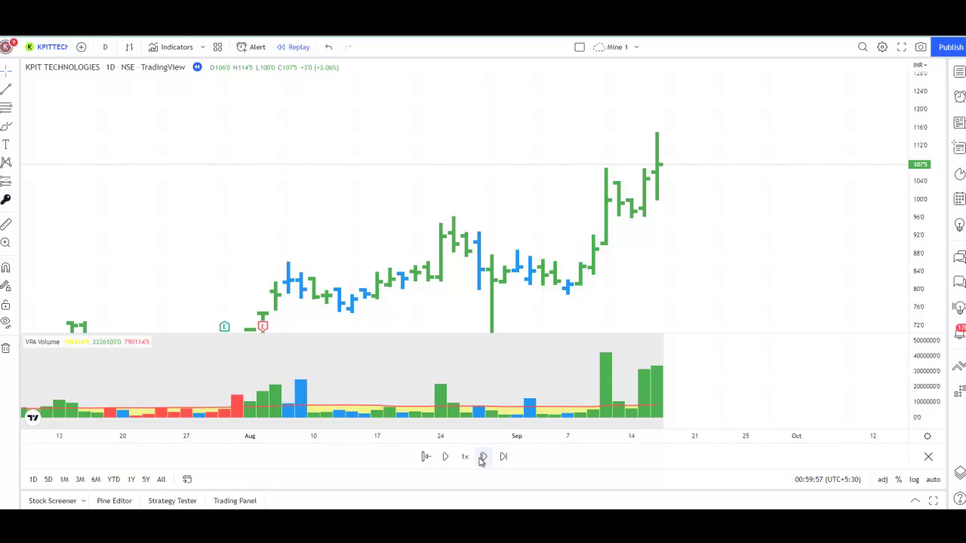
click(481, 457)
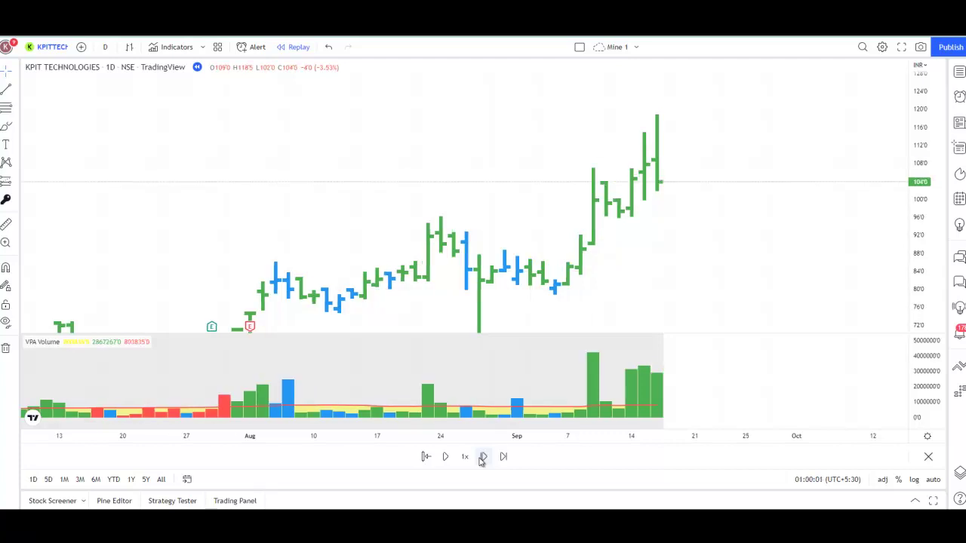
click(481, 456)
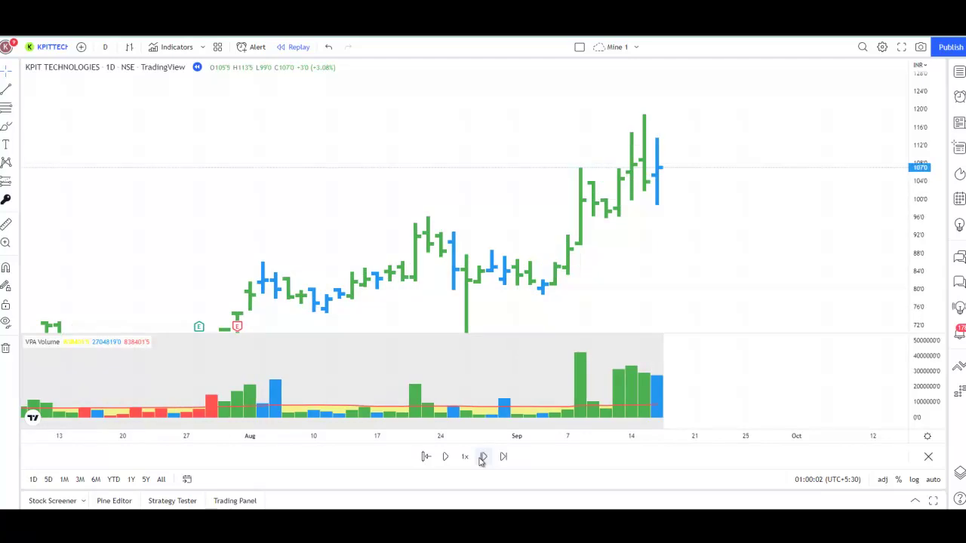
click(481, 457)
click(481, 456)
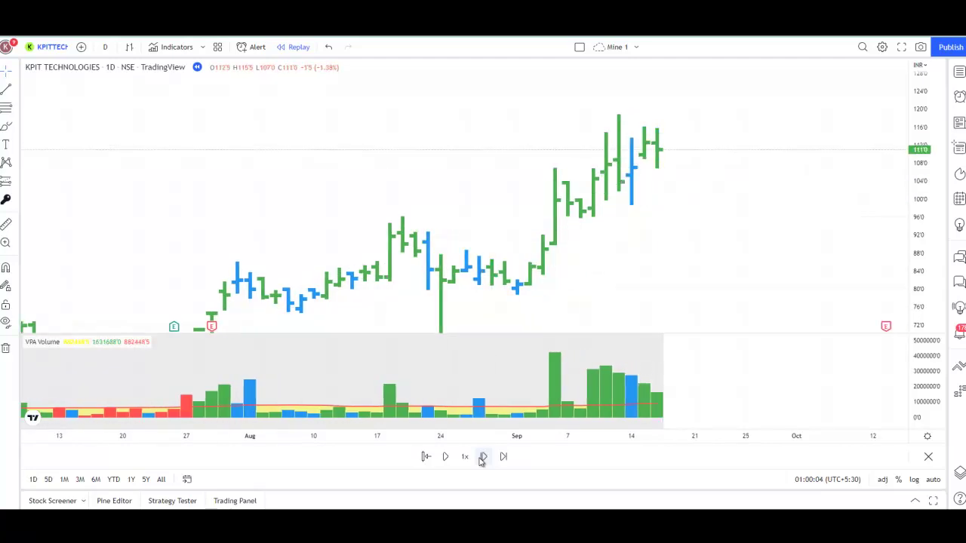
click(481, 457)
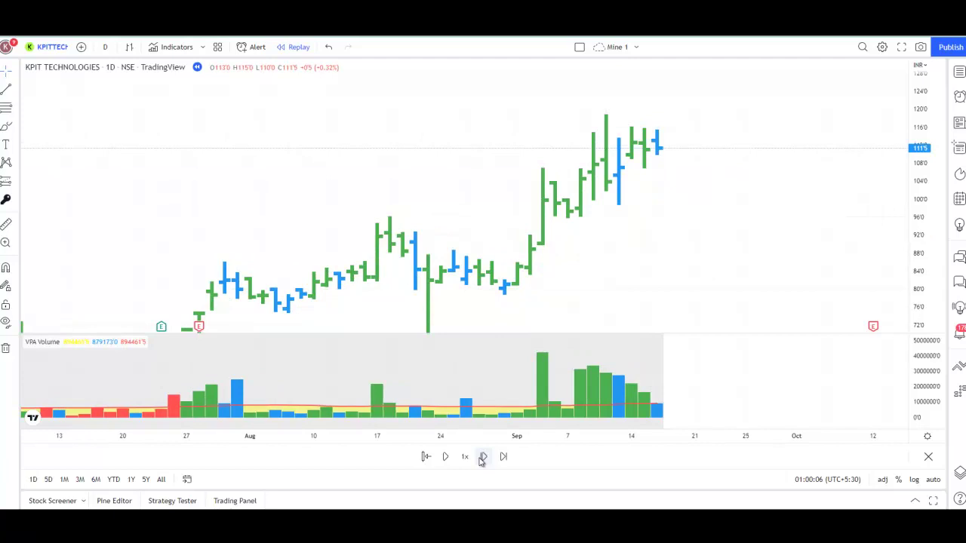
click(481, 456)
click(482, 456)
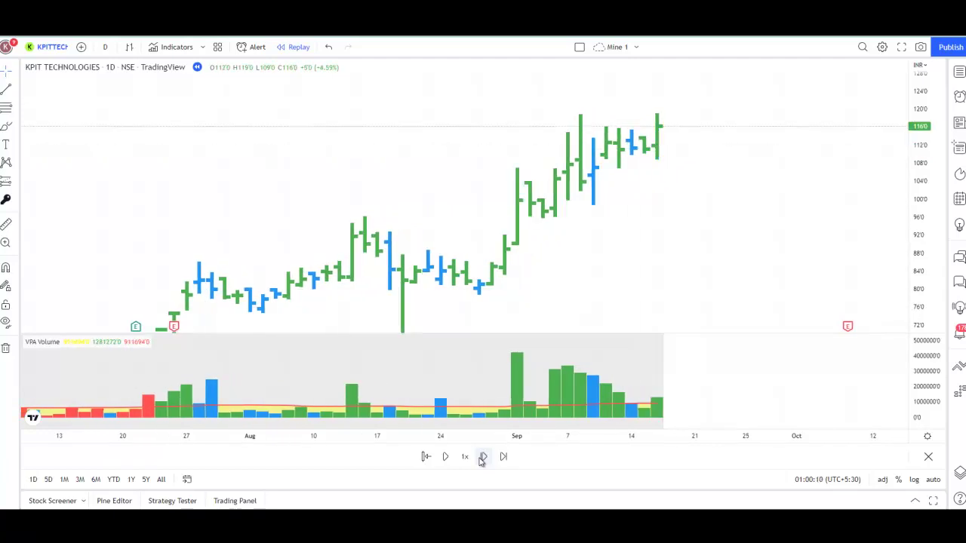
click(481, 457)
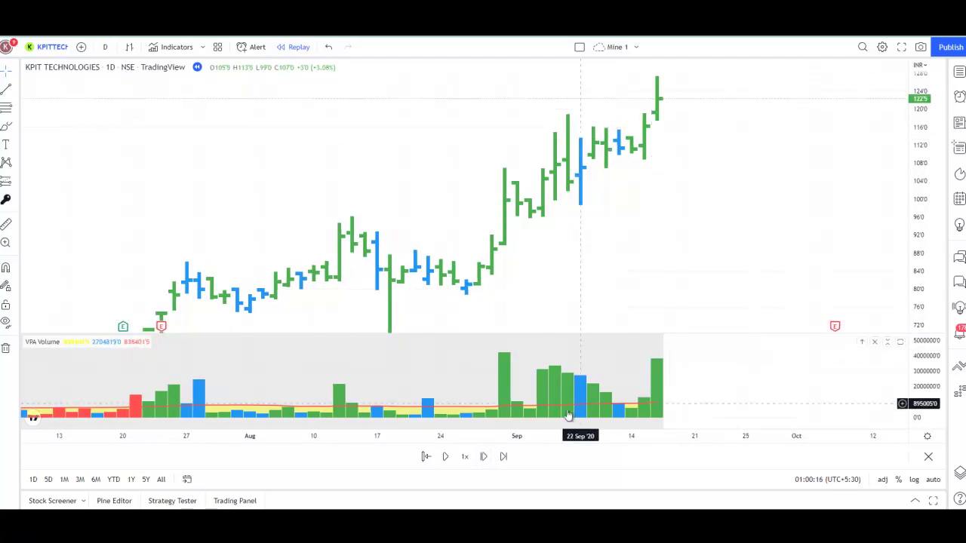
click(485, 456)
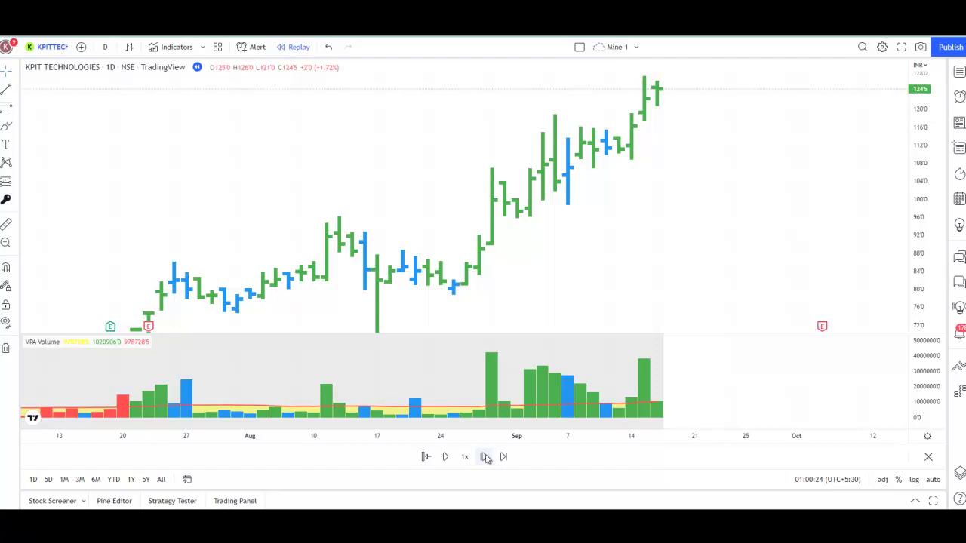
click(485, 456)
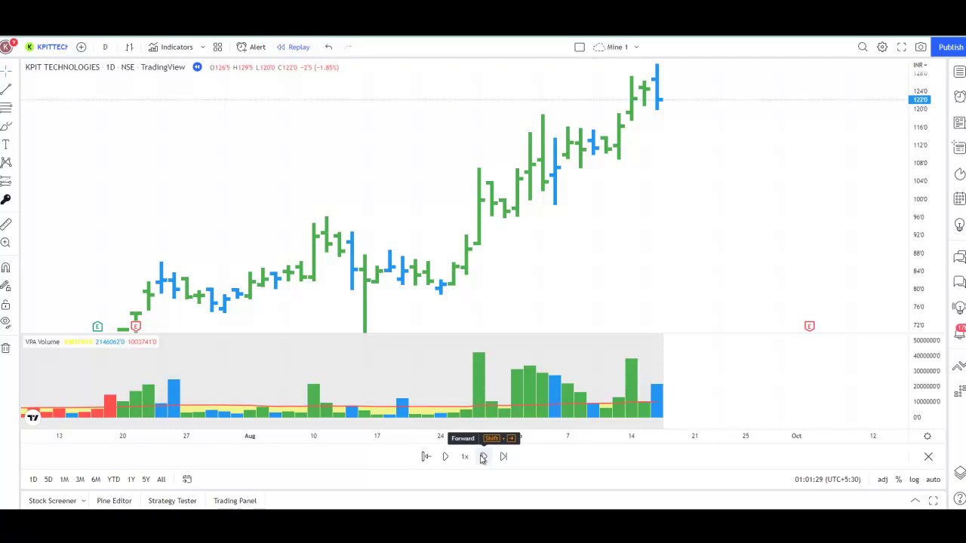
- Step the daily replay forward one bar at a time from 6 October to 3 November 2020
click(483, 458)
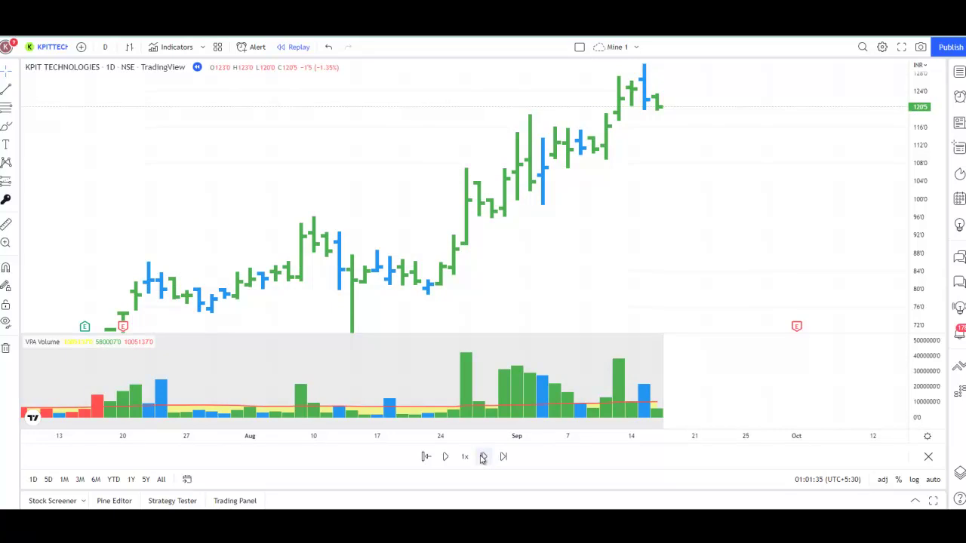
click(483, 457)
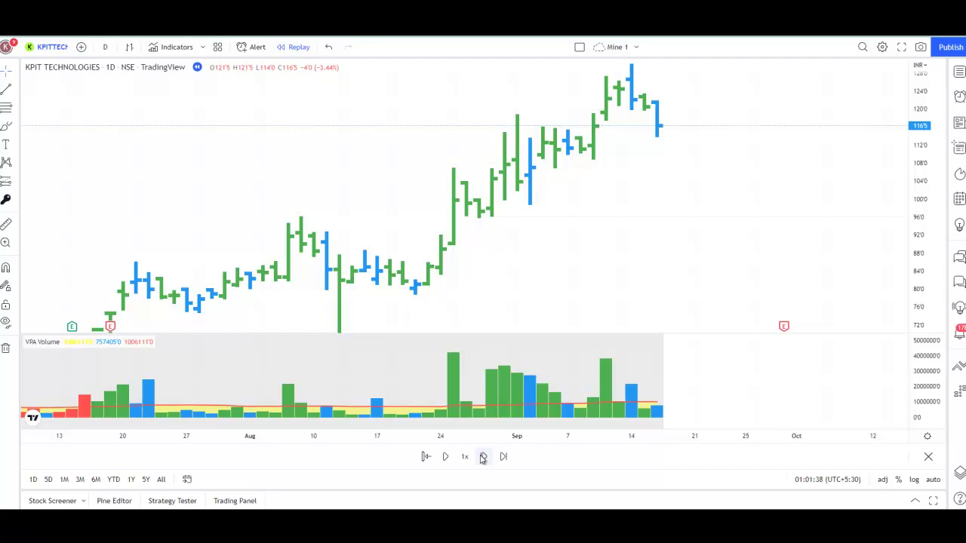
click(483, 457)
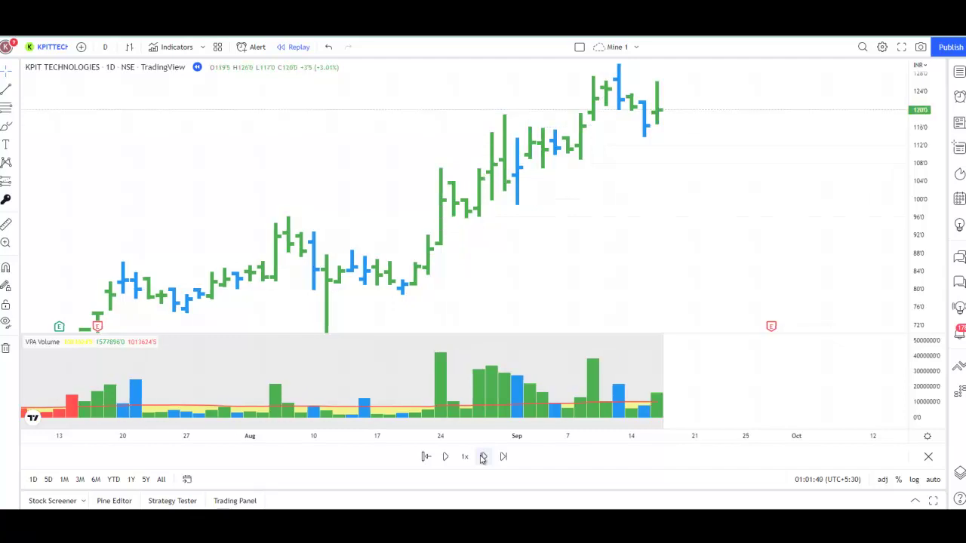
click(483, 458)
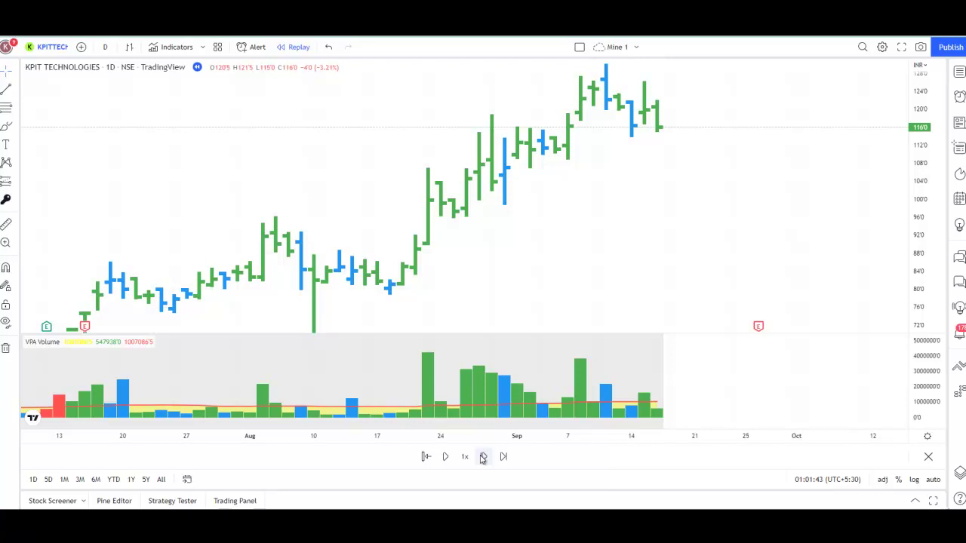
click(483, 458)
click(482, 457)
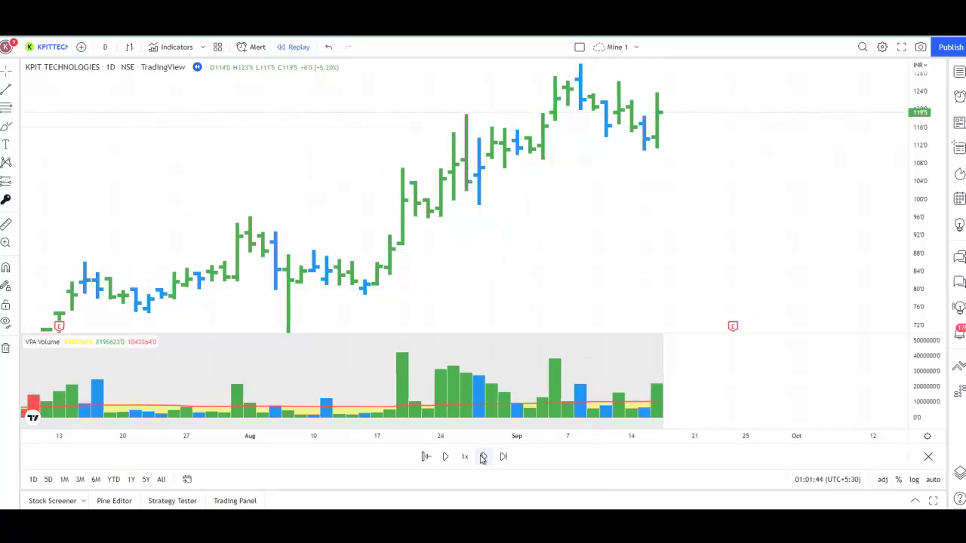
click(483, 457)
click(483, 457)
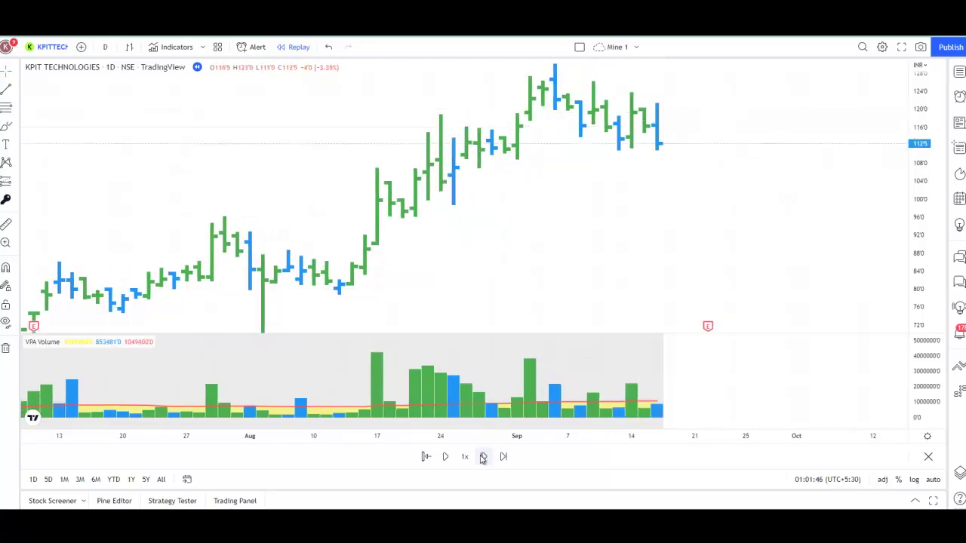
click(483, 457)
click(483, 457)
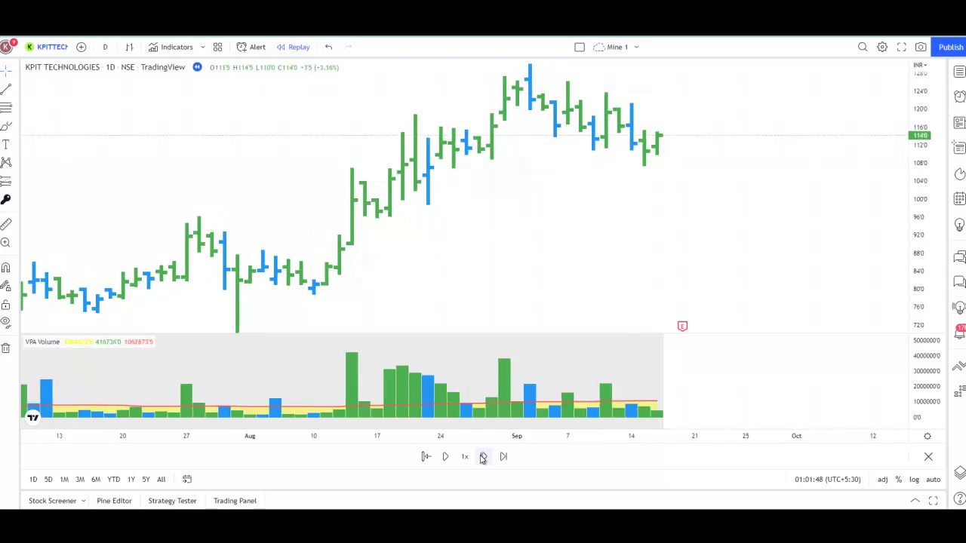
click(483, 458)
click(483, 457)
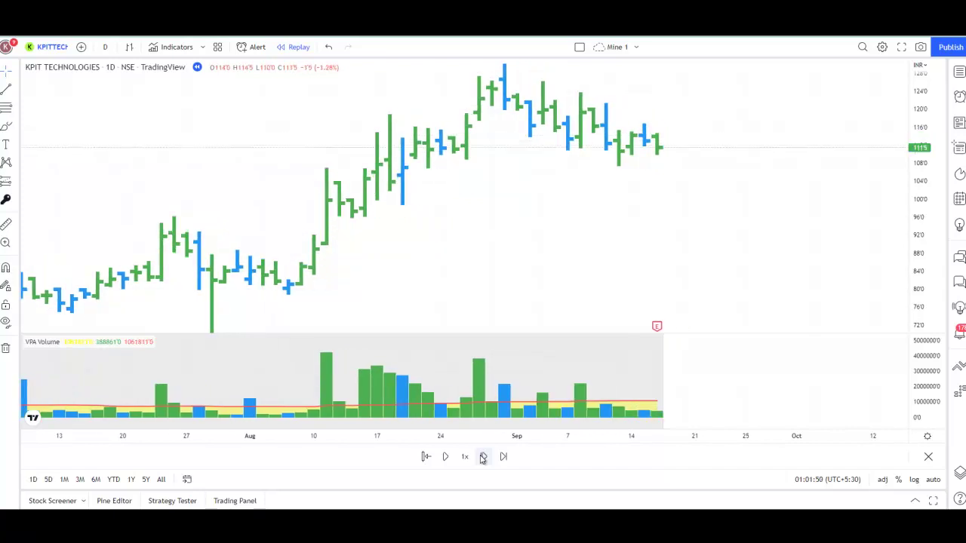
click(483, 457)
click(483, 457)
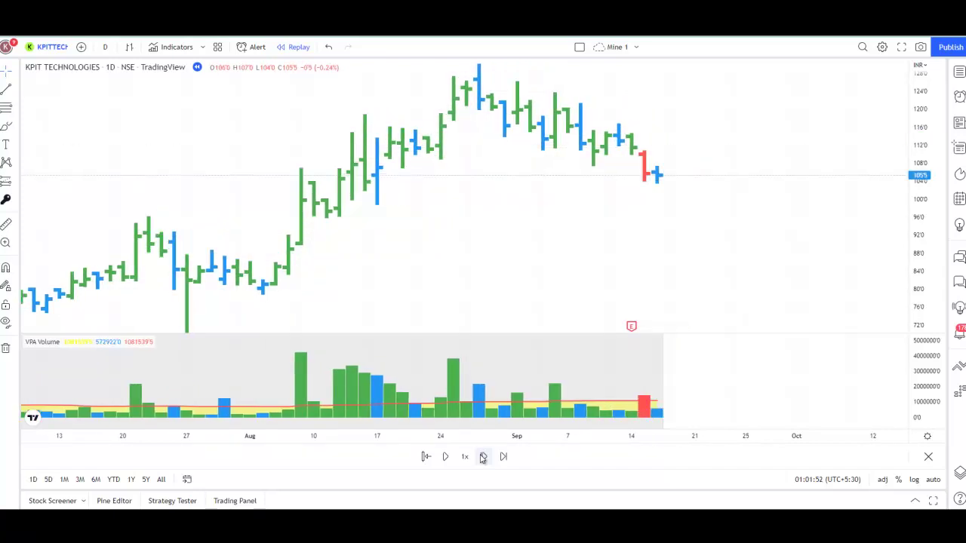
click(483, 458)
click(483, 457)
click(483, 457)
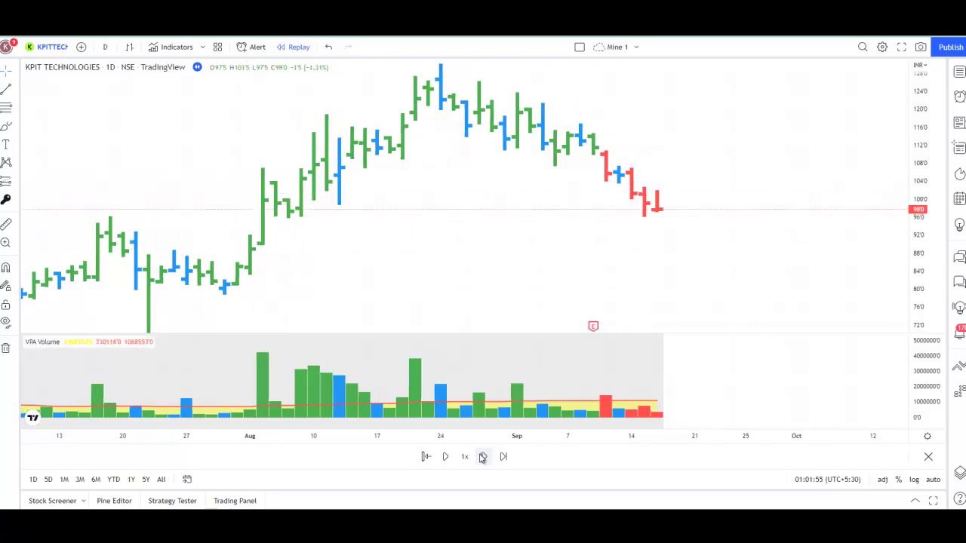
click(482, 457)
click(483, 457)
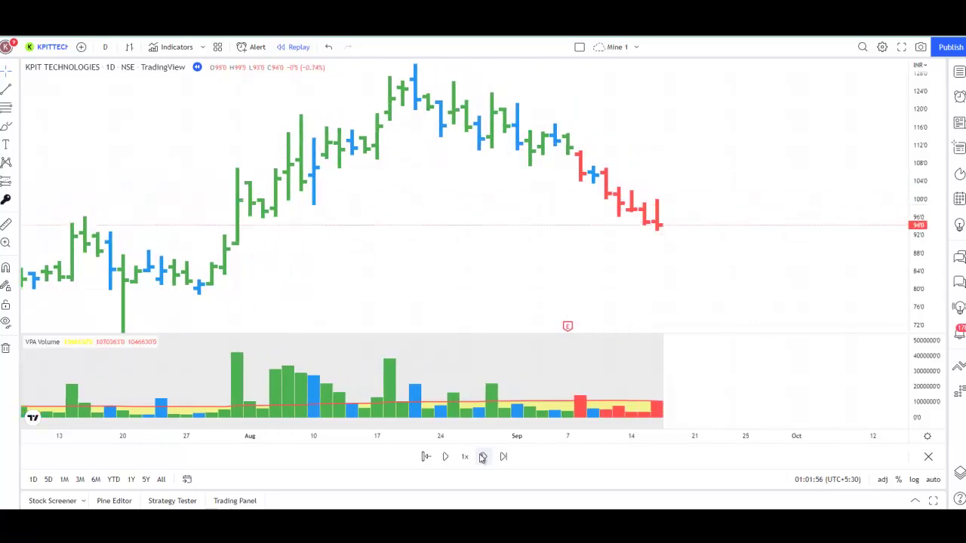
click(483, 457)
click(483, 457)
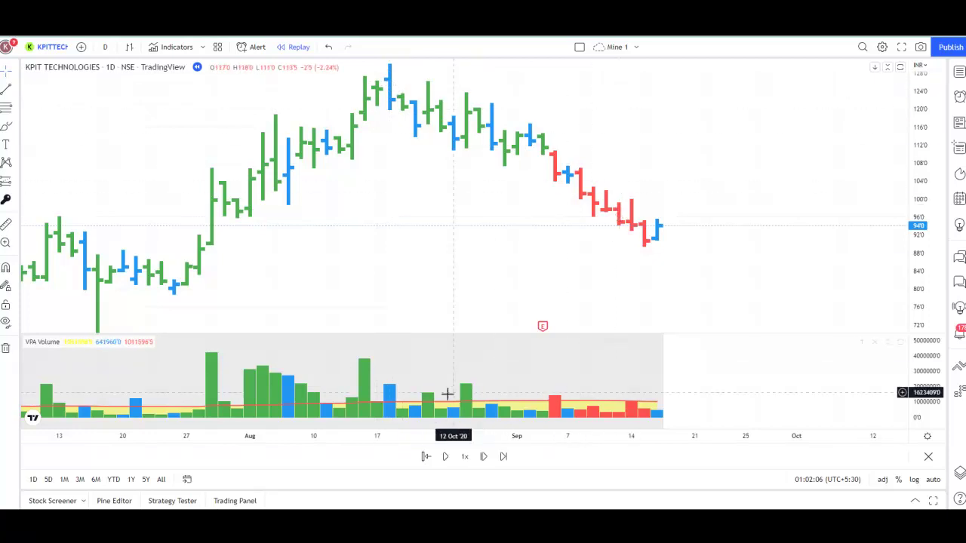
- Continue the replay bar by bar from 4 November through 19 November 2020
click(483, 457)
click(483, 456)
click(483, 456)
click(483, 456)
click(483, 457)
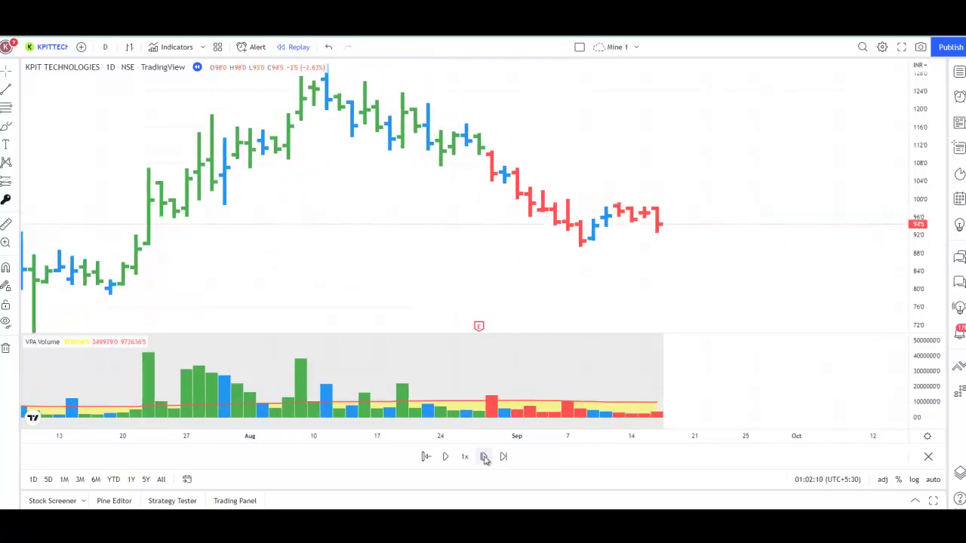
click(483, 457)
click(484, 457)
click(484, 456)
click(484, 456)
click(484, 456)
click(484, 457)
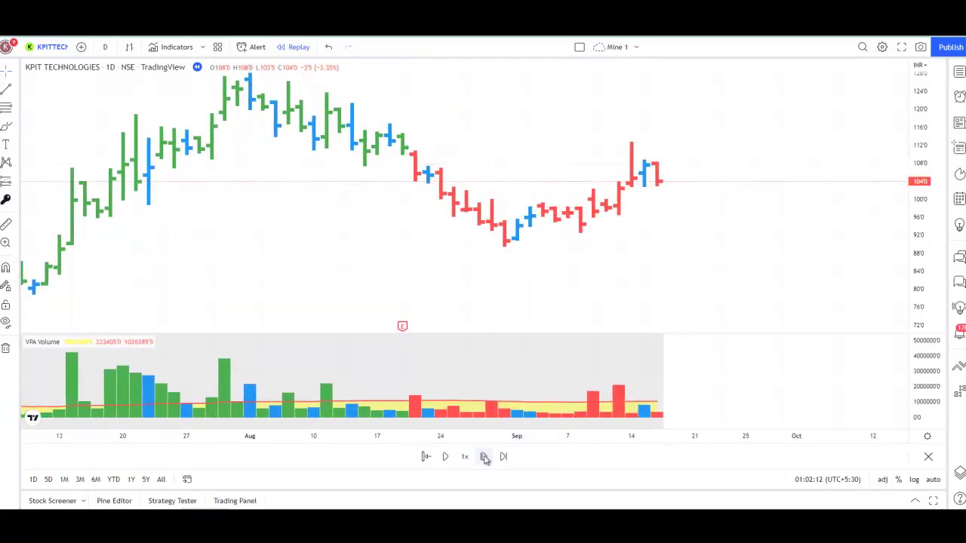
click(484, 456)
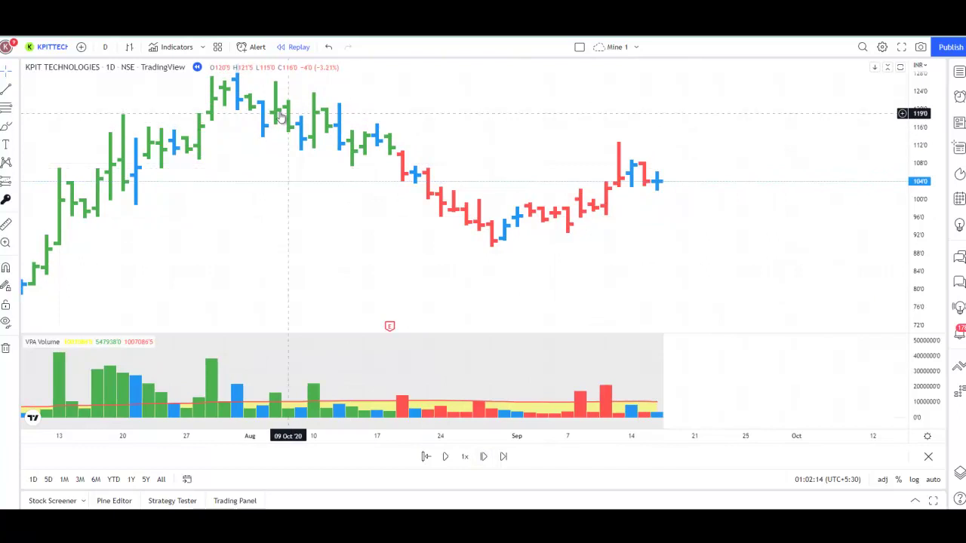
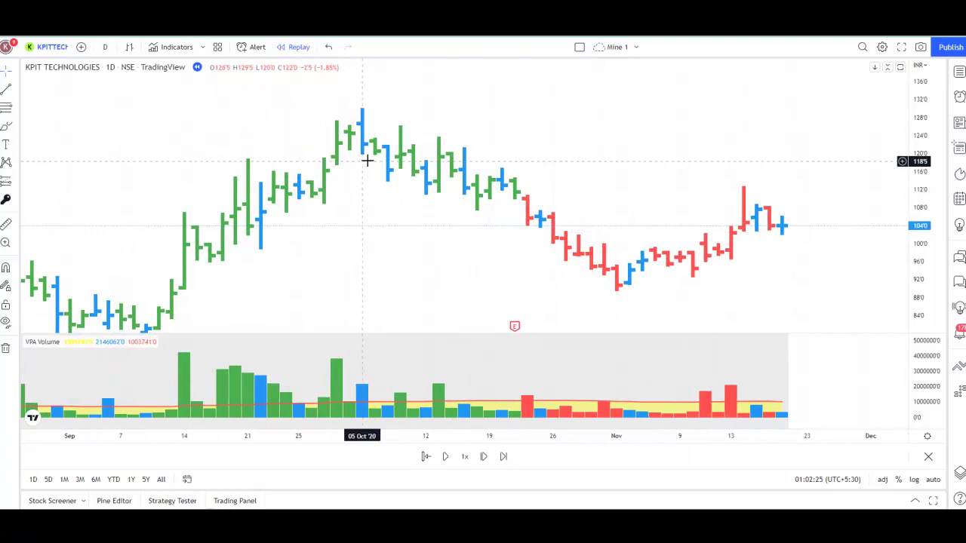
- Add the favorite indicator VPA - 5.0 to the KPIT Technologies chart
click(202, 47)
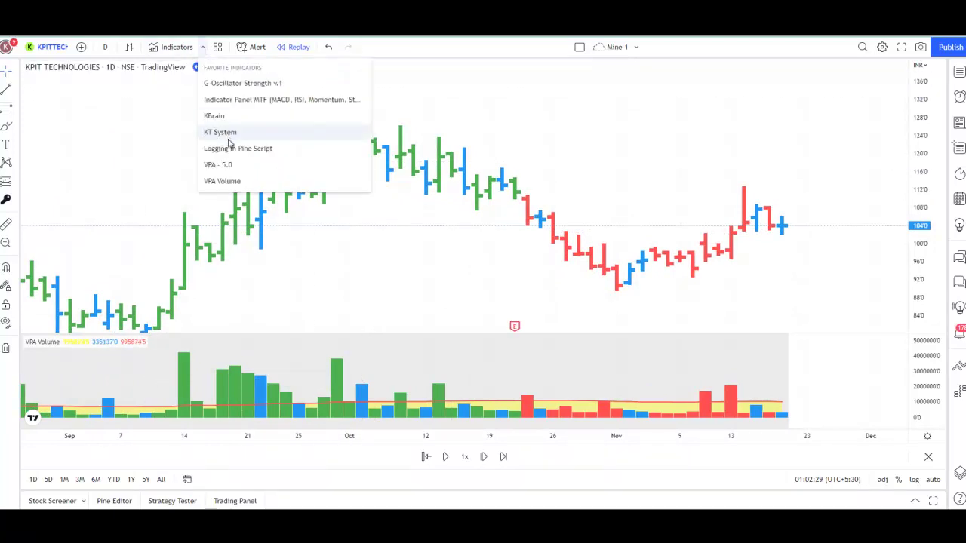
click(227, 165)
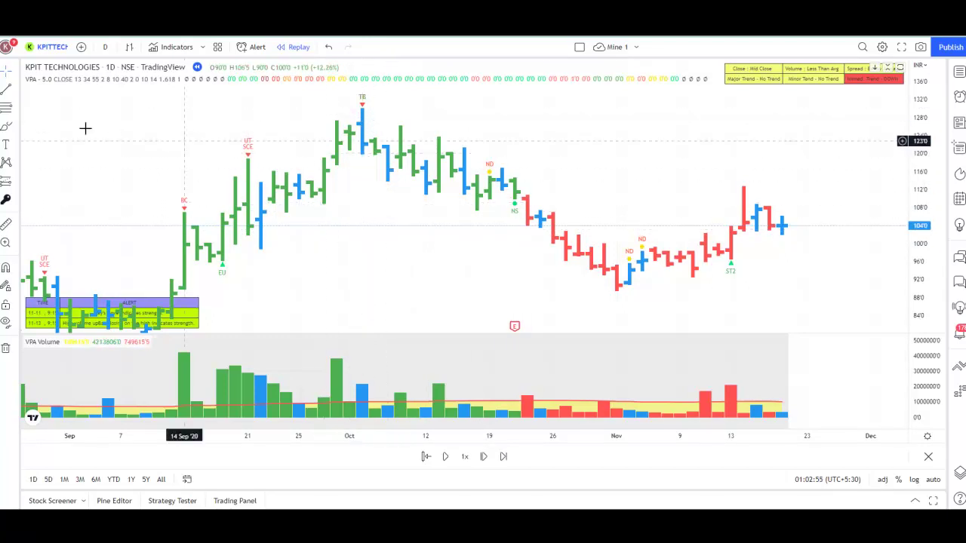
click(13, 90)
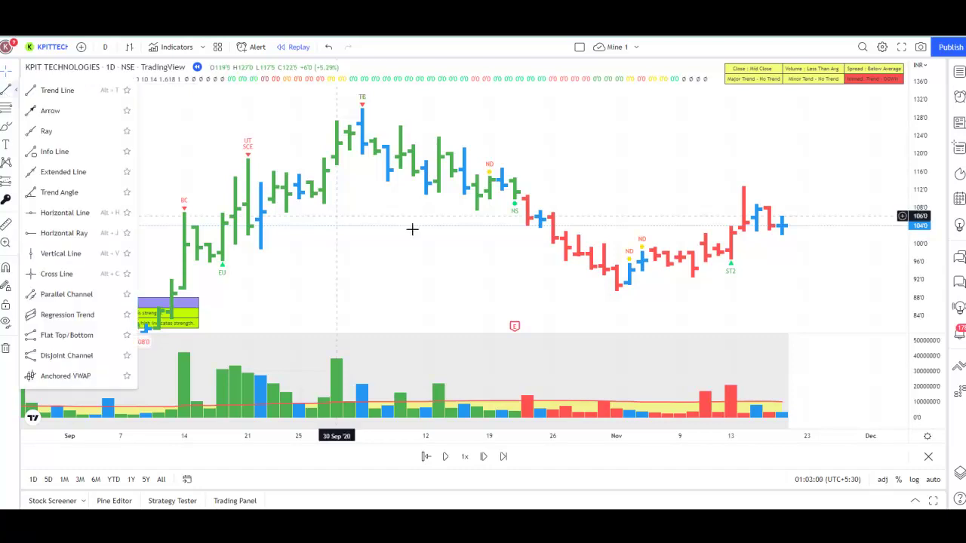
click(351, 156)
drag(351, 156, 403, 154)
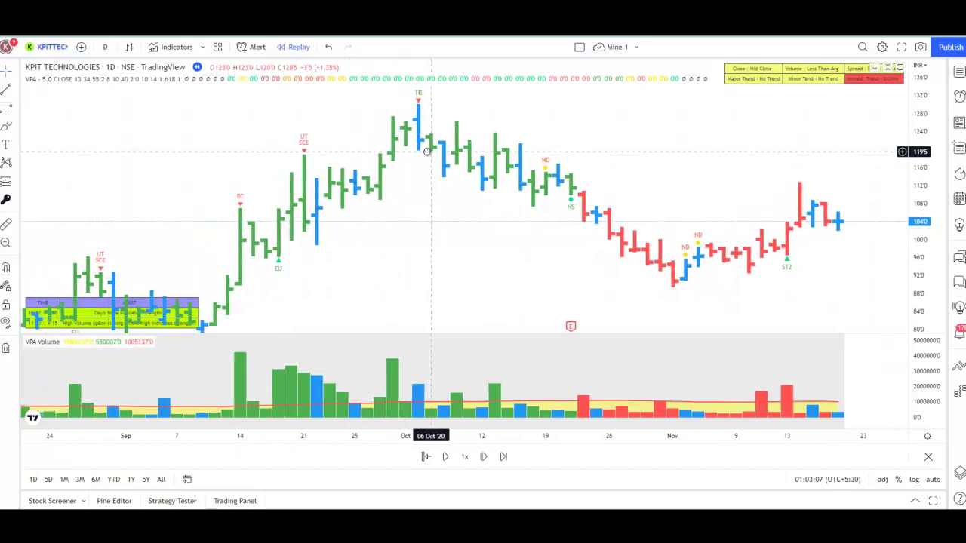
- Draw a nearly horizontal trend line along the low of the 5 October bar, from 1 October to 28 October 2020 at about 119
click(6, 89)
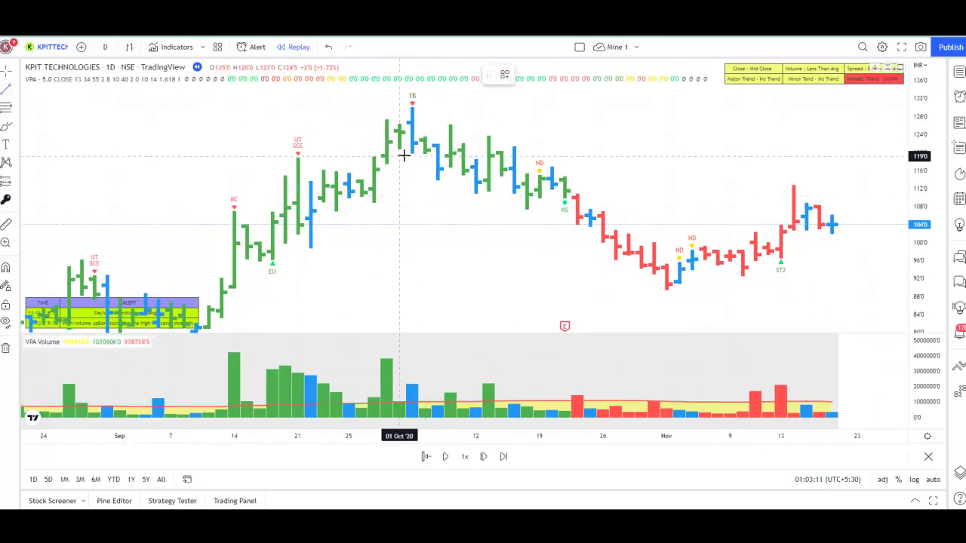
click(401, 155)
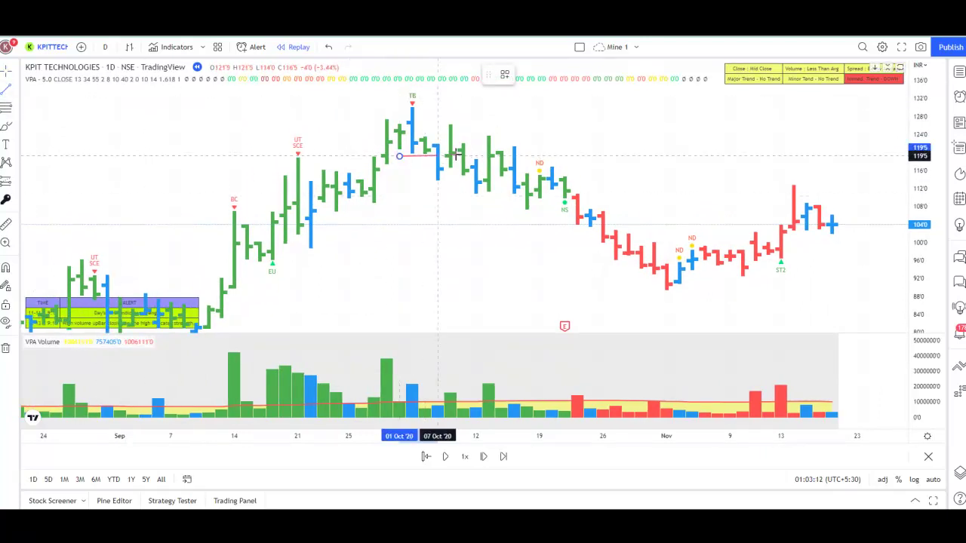
click(629, 153)
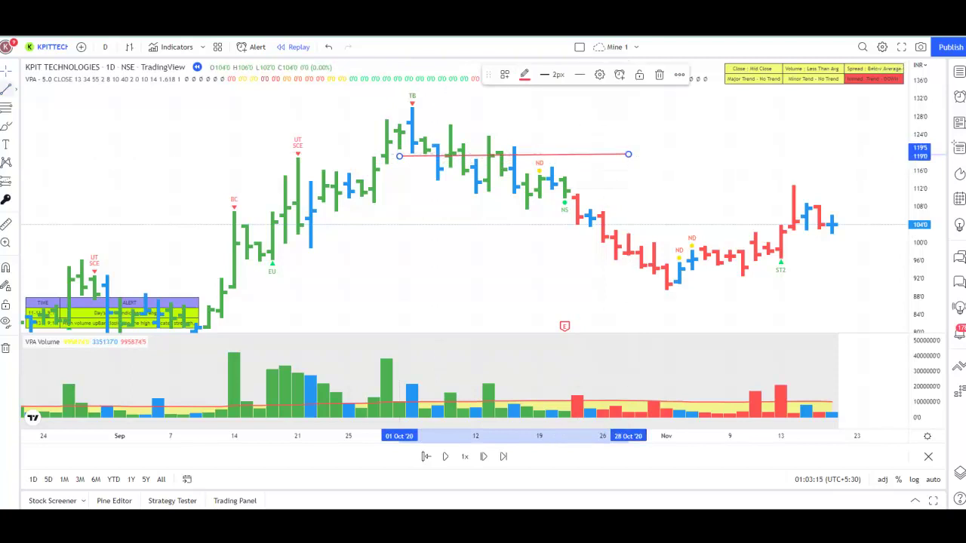
- Draw a second nearly horizontal trend line along the high of the 5 October bar at about 130, from 1 October to late October 2020
click(10, 91)
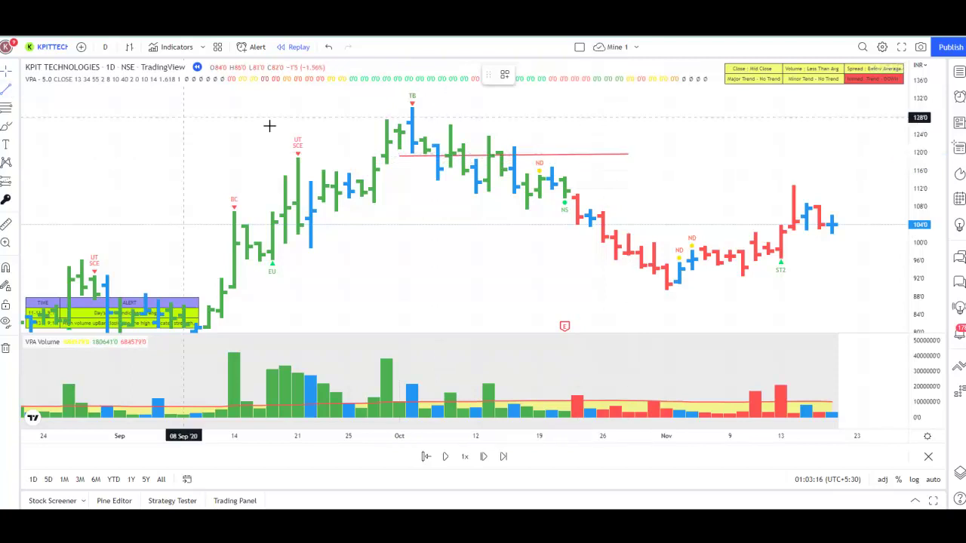
click(398, 107)
click(603, 105)
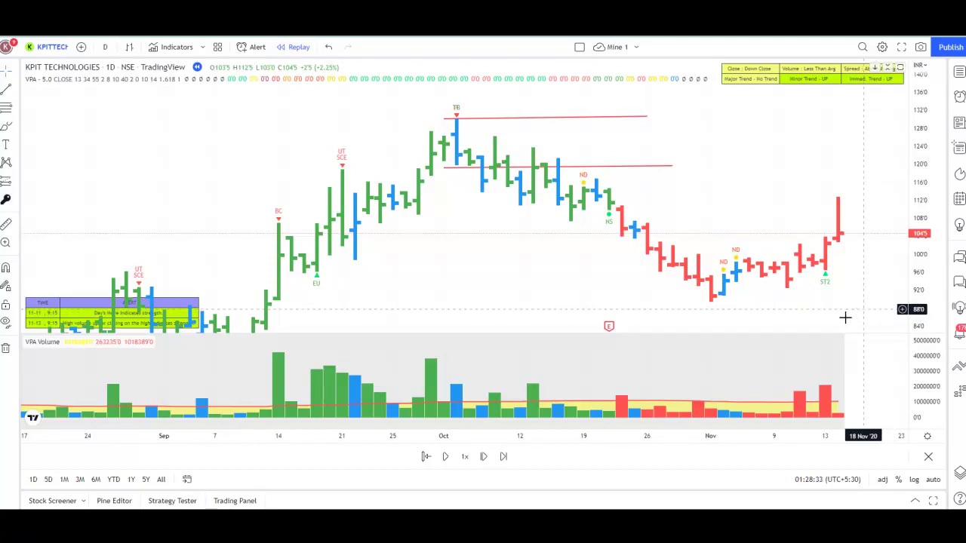
- Advance the KPIT Technologies replay bar by bar from 17 November through 8 December 2020
click(483, 457)
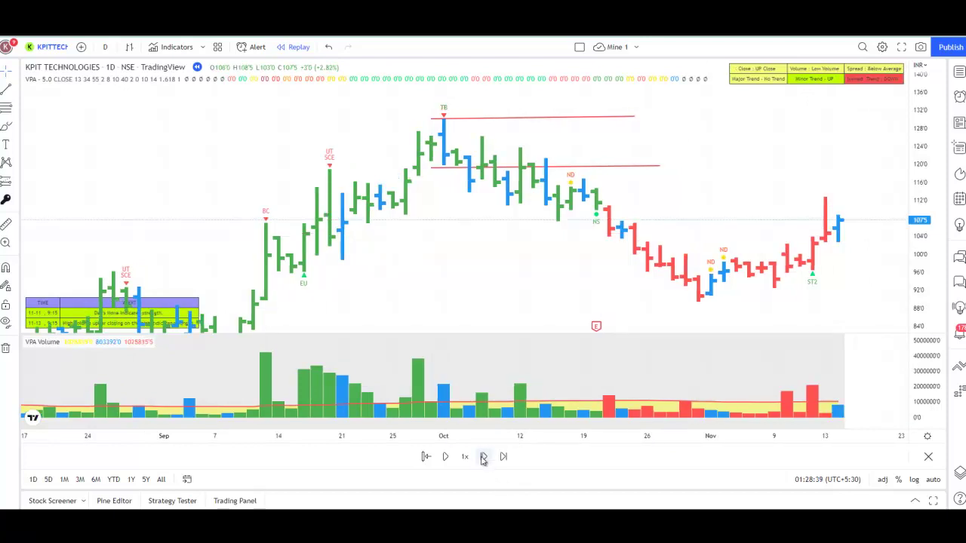
click(483, 456)
click(483, 457)
click(483, 456)
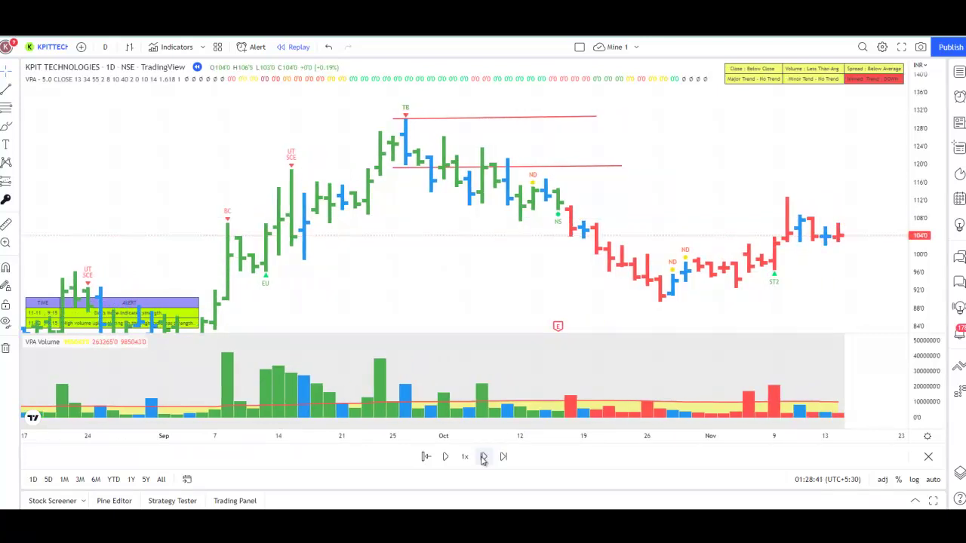
click(483, 456)
click(483, 457)
click(483, 456)
click(483, 456)
click(483, 457)
click(482, 457)
click(483, 457)
click(483, 456)
click(483, 457)
click(483, 456)
click(483, 457)
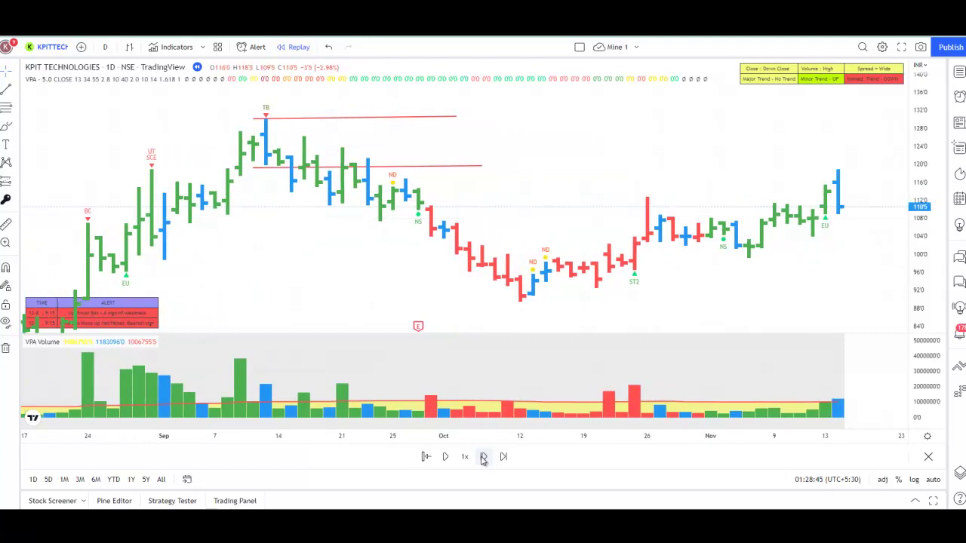
- Continue the replay one bar at a time from 9 December through 17 December 2020
click(483, 456)
click(483, 456)
click(483, 456)
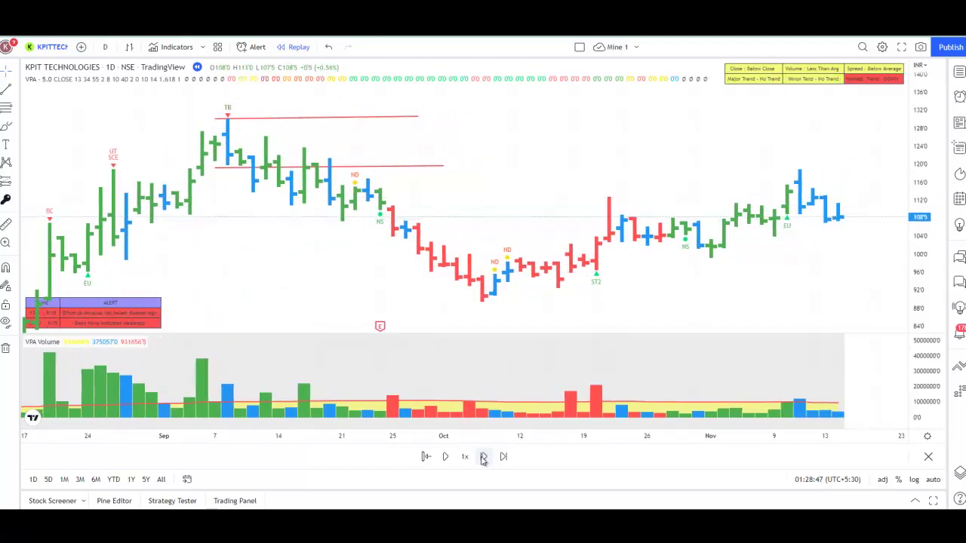
click(483, 456)
click(483, 457)
click(482, 457)
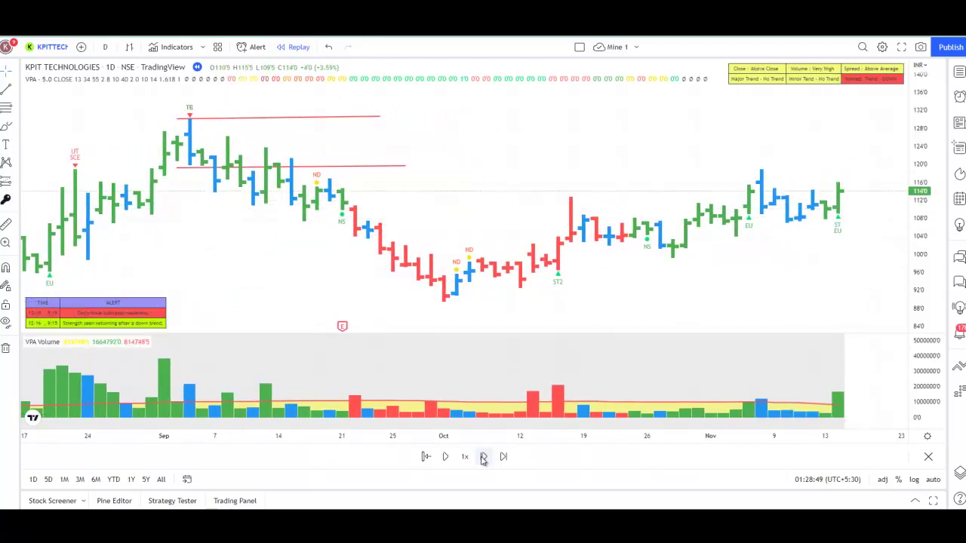
click(483, 457)
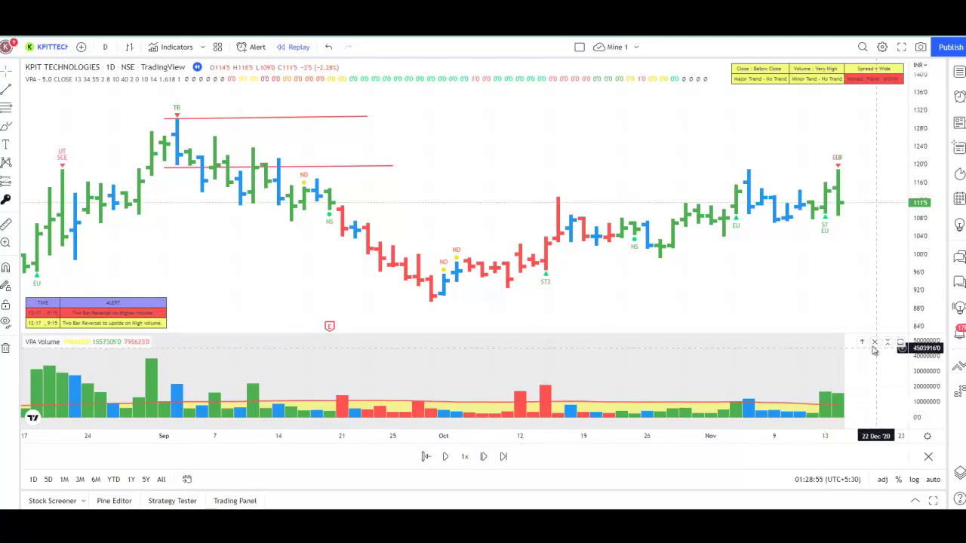
- Make room beyond the latest bar and replay the daily bars from 18 December through 29 December 2020
drag(851, 329, 746, 328)
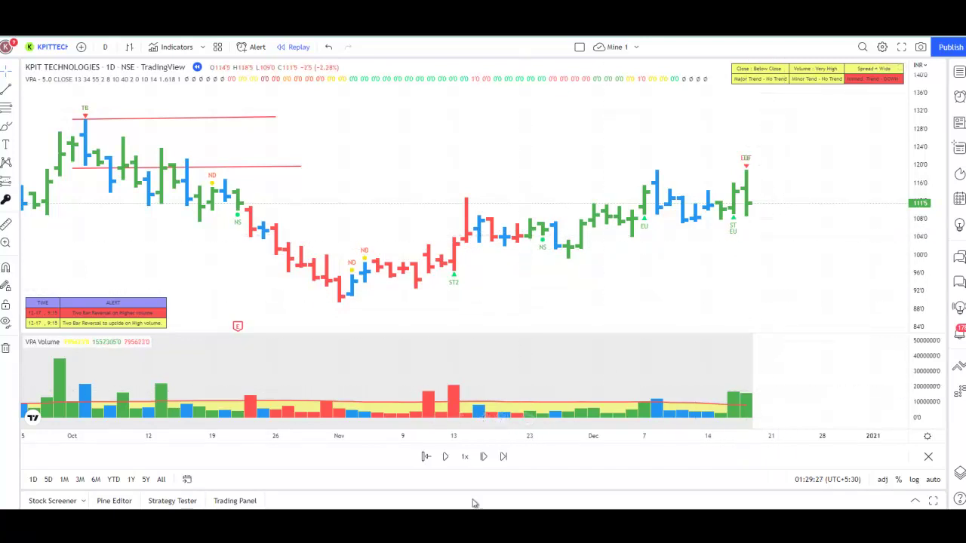
click(483, 456)
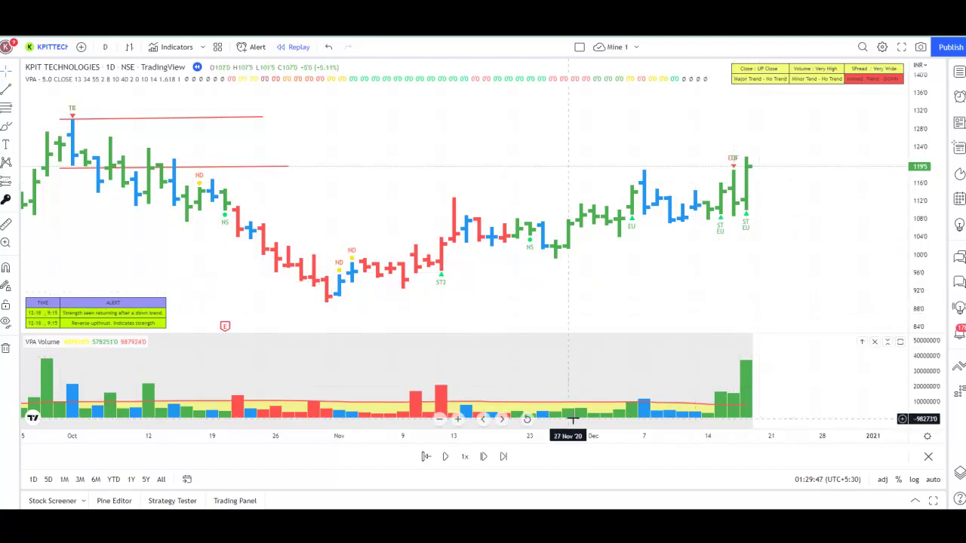
click(485, 457)
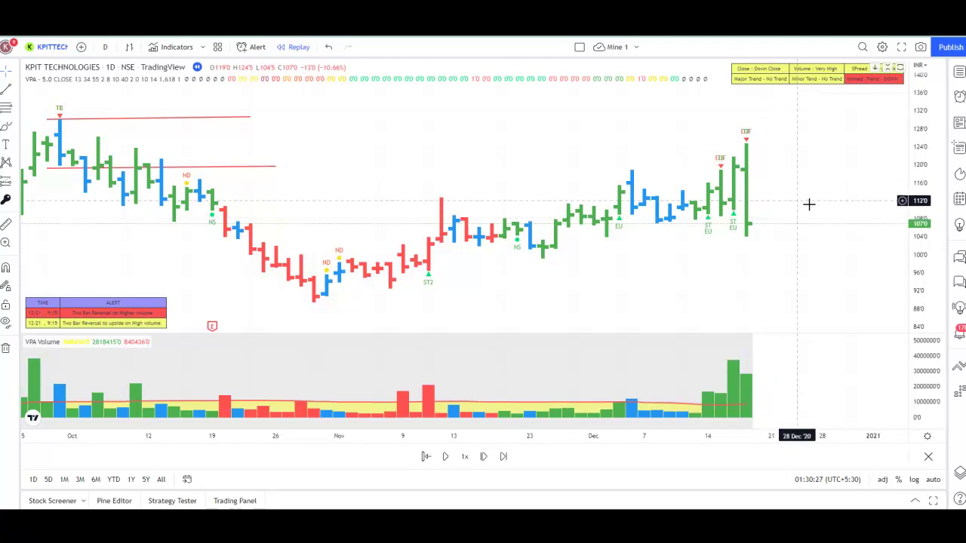
click(484, 456)
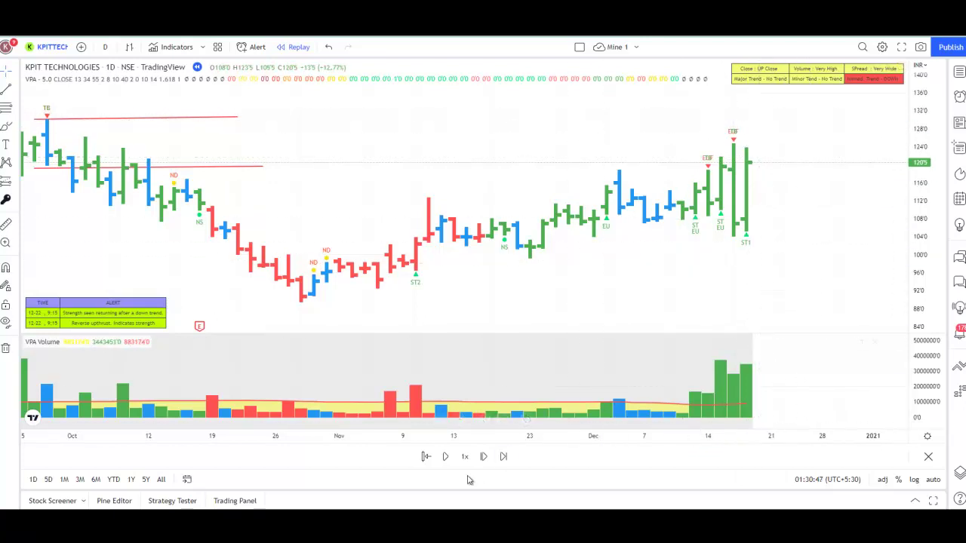
click(486, 457)
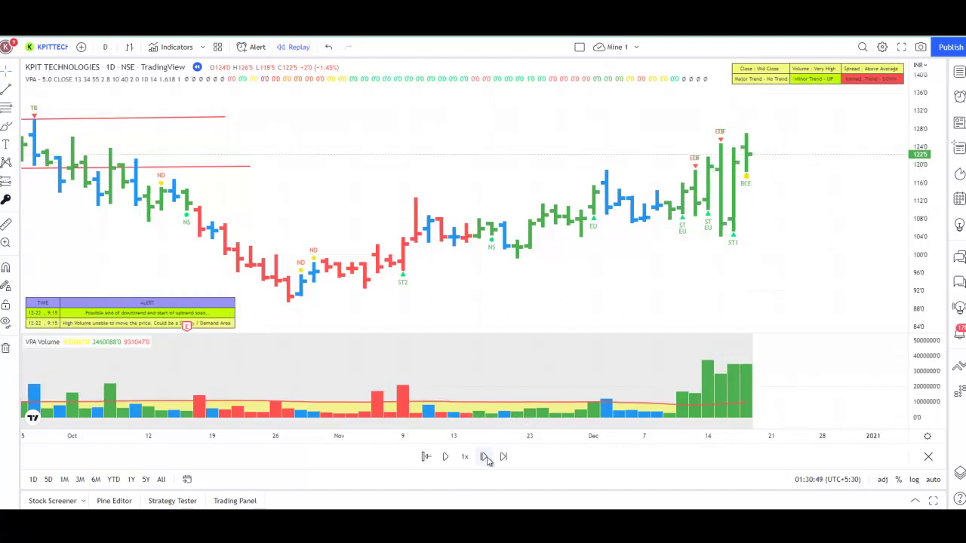
click(485, 457)
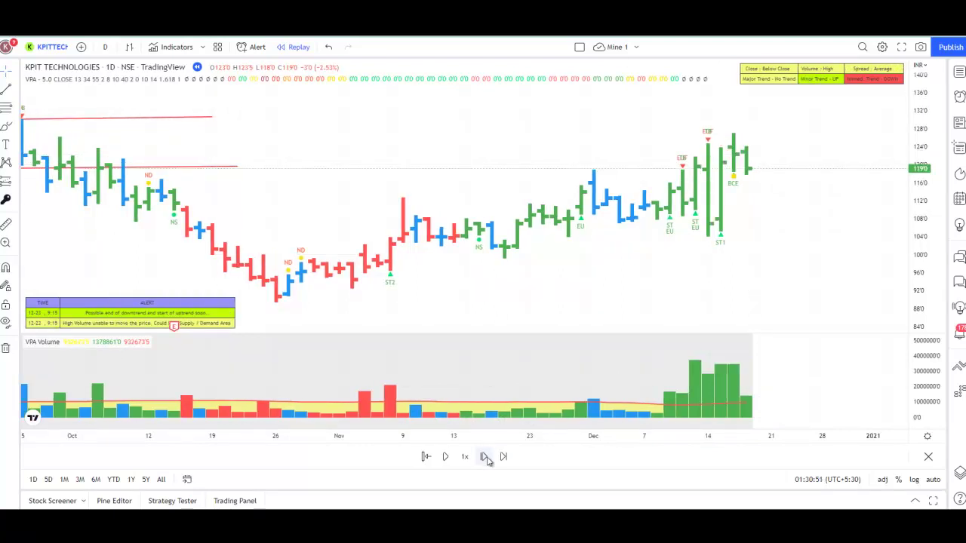
click(485, 458)
click(485, 457)
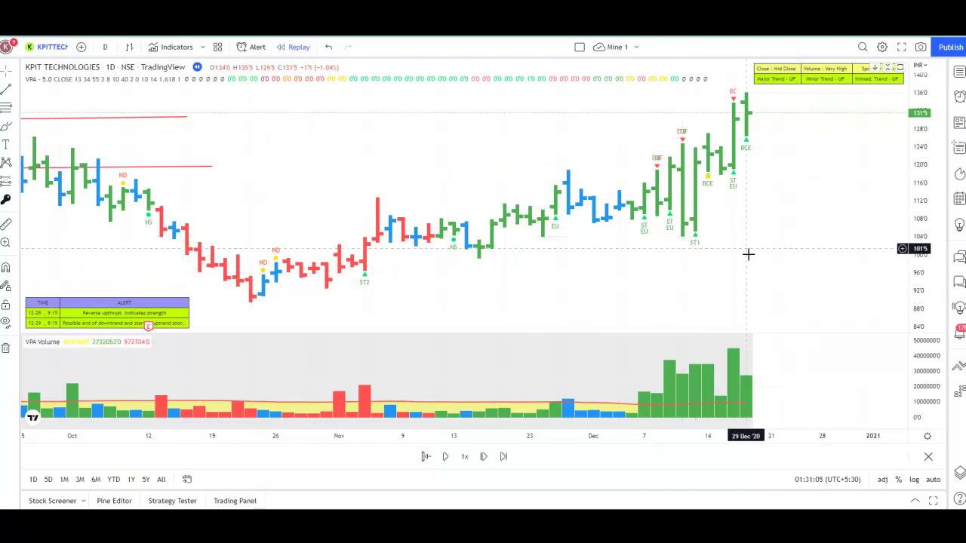
- Examine the VPA signals and volume from September through December 2020, comparing the October high with the November low and the December rally
drag(653, 274, 836, 267)
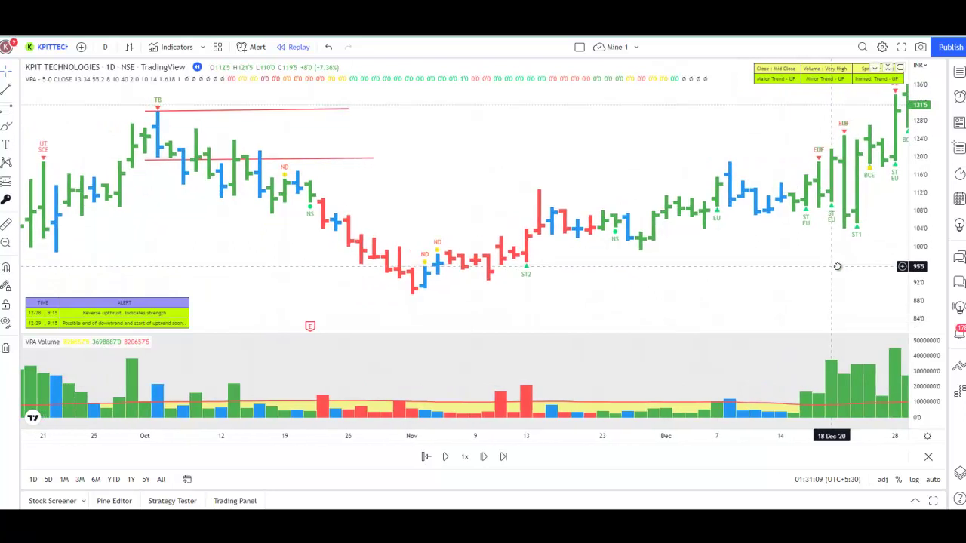
drag(510, 259, 712, 242)
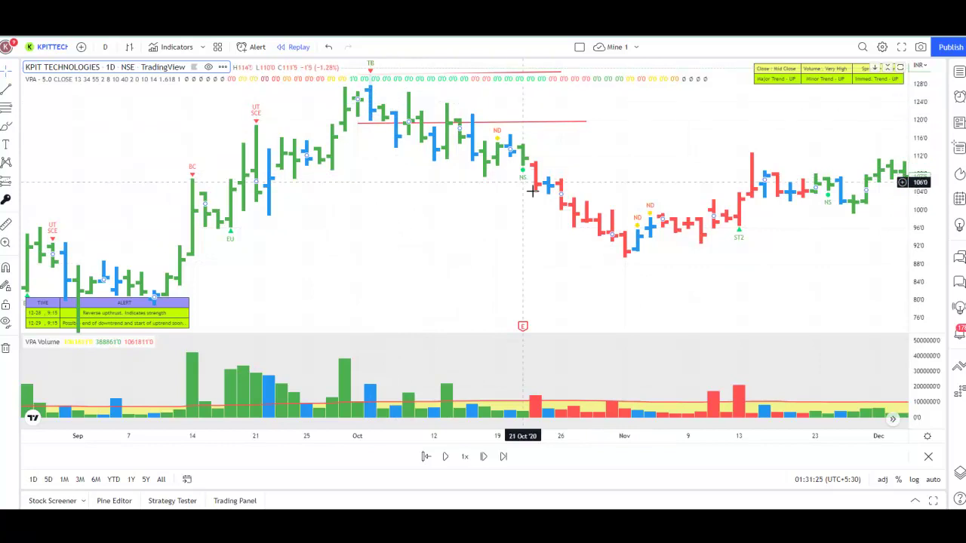
drag(746, 257, 344, 276)
drag(610, 244, 565, 249)
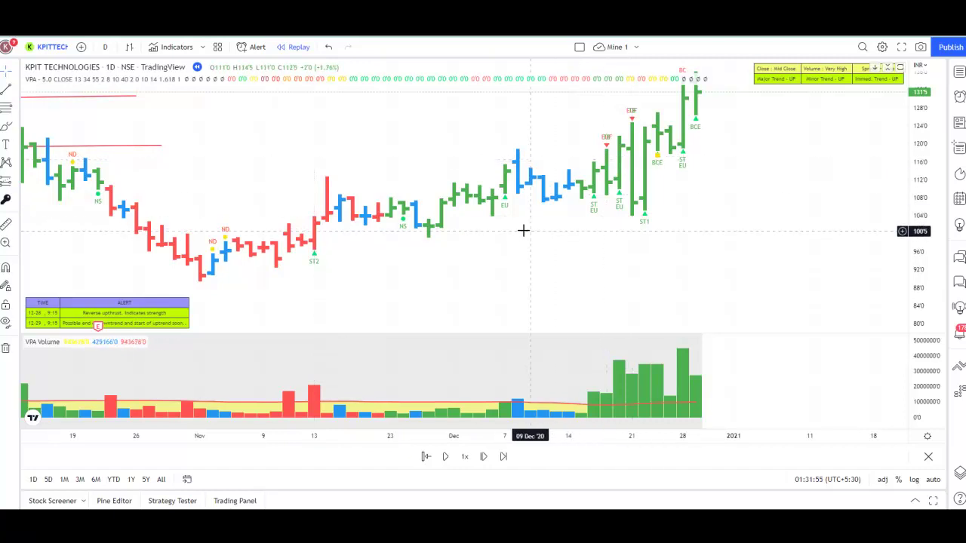
drag(523, 230, 601, 220)
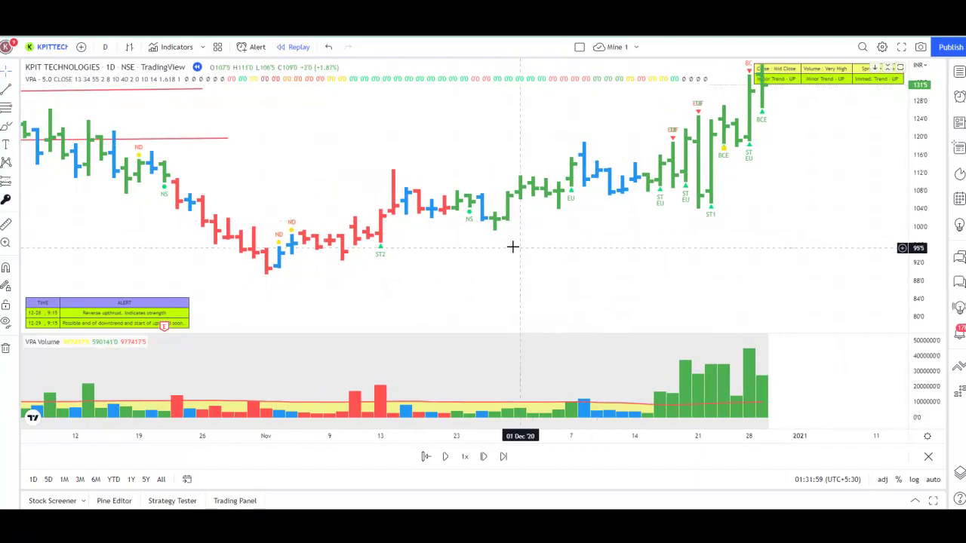
drag(518, 240, 611, 219)
drag(377, 227, 410, 240)
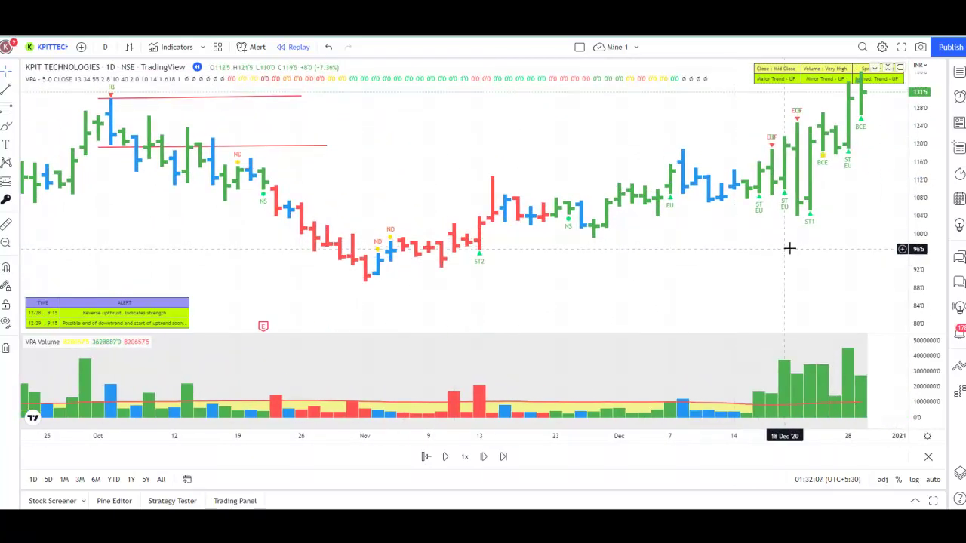
drag(789, 248, 621, 278)
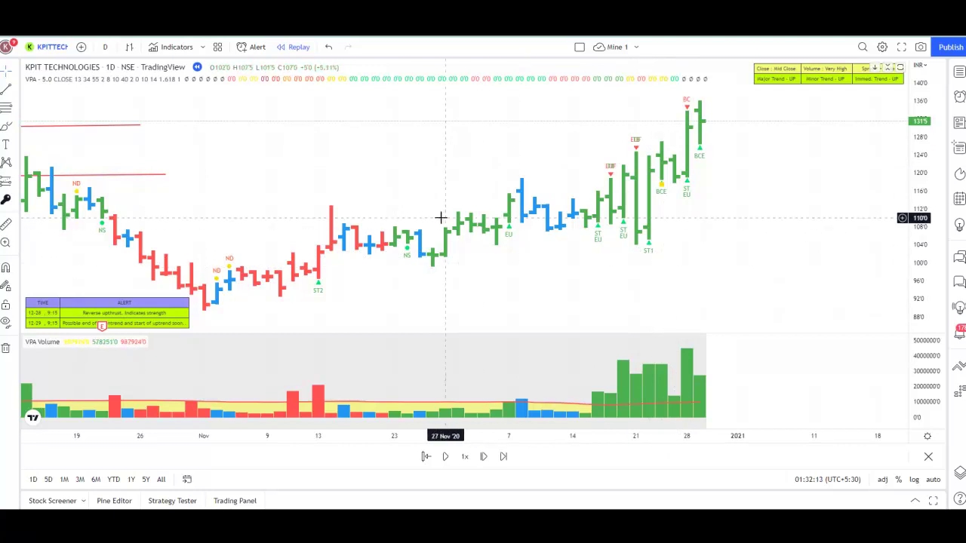
drag(328, 197, 446, 209)
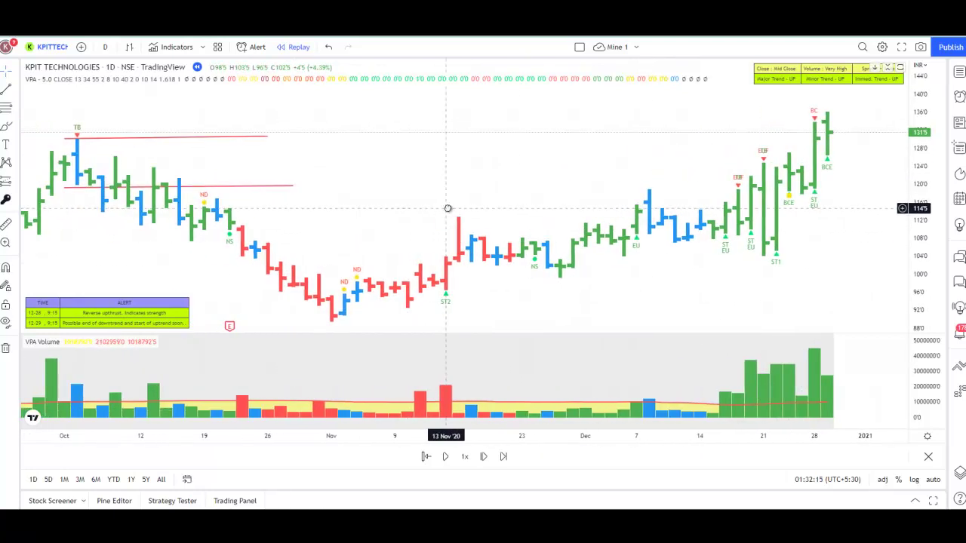
drag(279, 196, 447, 167)
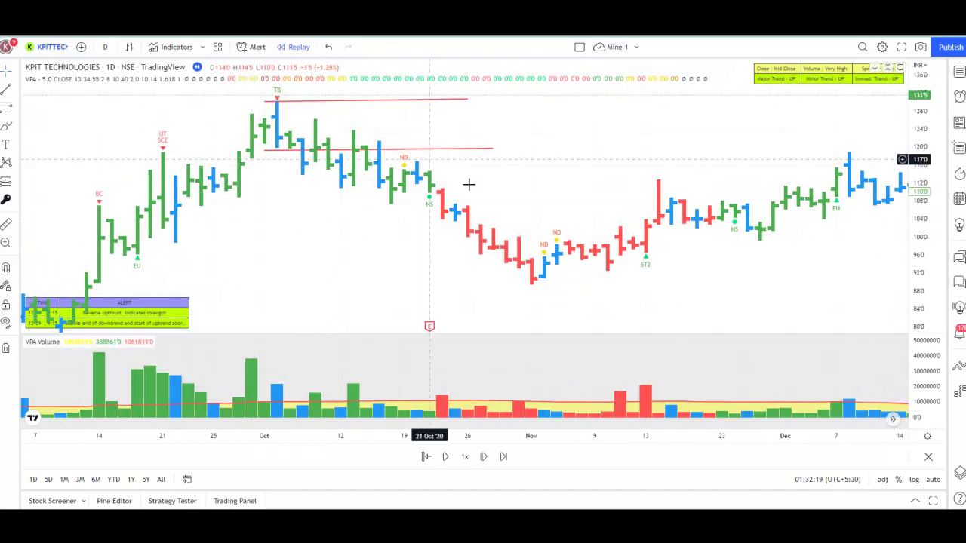
drag(657, 308, 455, 312)
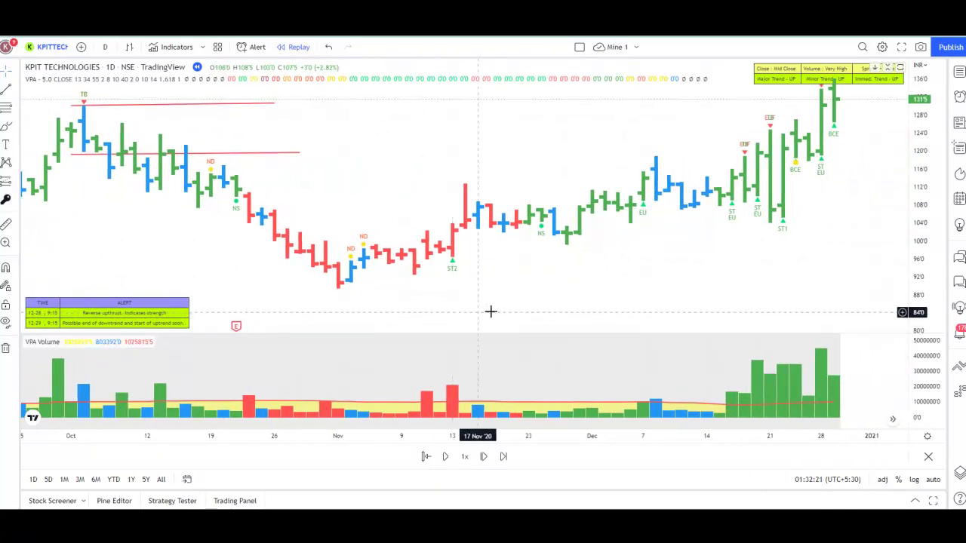
drag(731, 261, 657, 283)
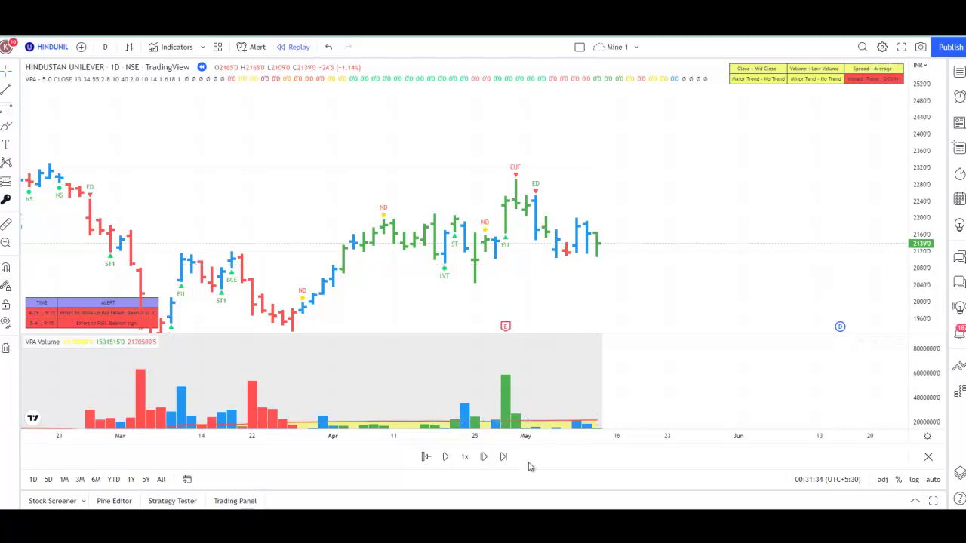
- Advance the Hindustan Unilever daily replay bar by bar from 13 May through 23 May 2022
click(482, 457)
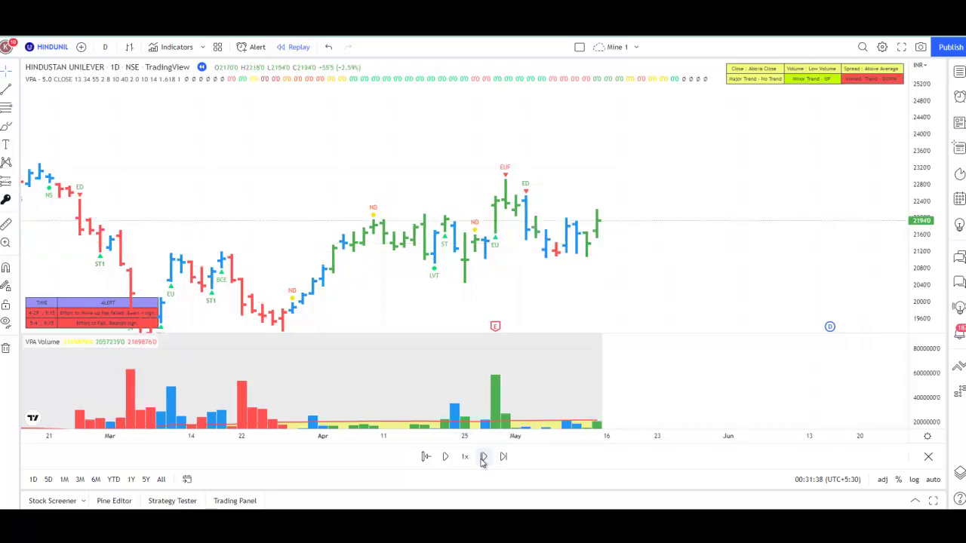
click(482, 457)
click(483, 457)
click(483, 457)
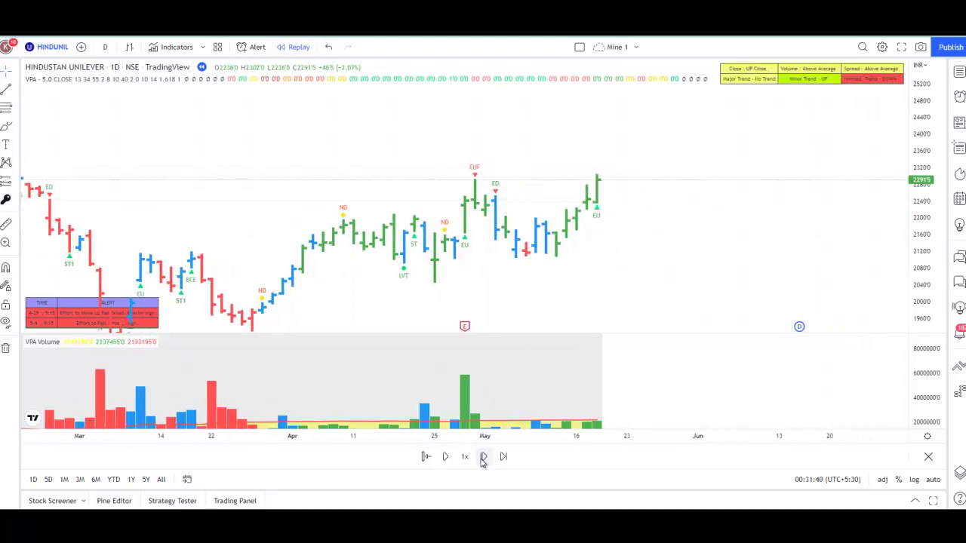
click(483, 457)
click(483, 458)
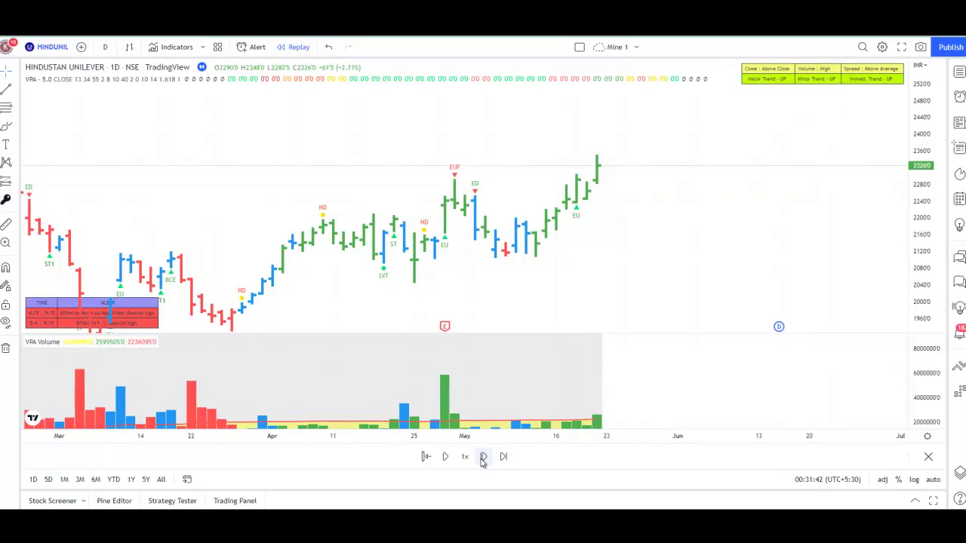
click(483, 457)
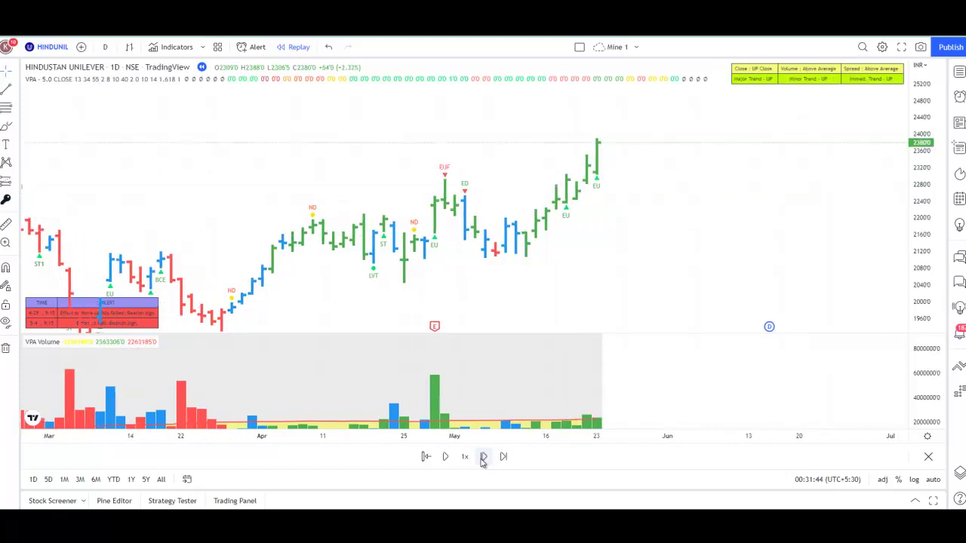
- Continue the Hindustan Unilever replay from 24 May through 1 June 2022, stopping at the 1 June bar
click(483, 458)
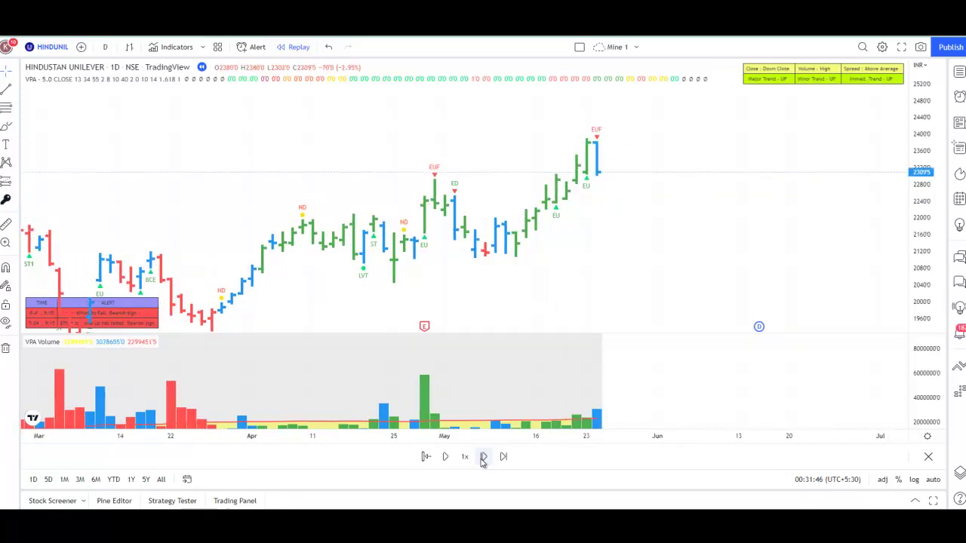
click(482, 457)
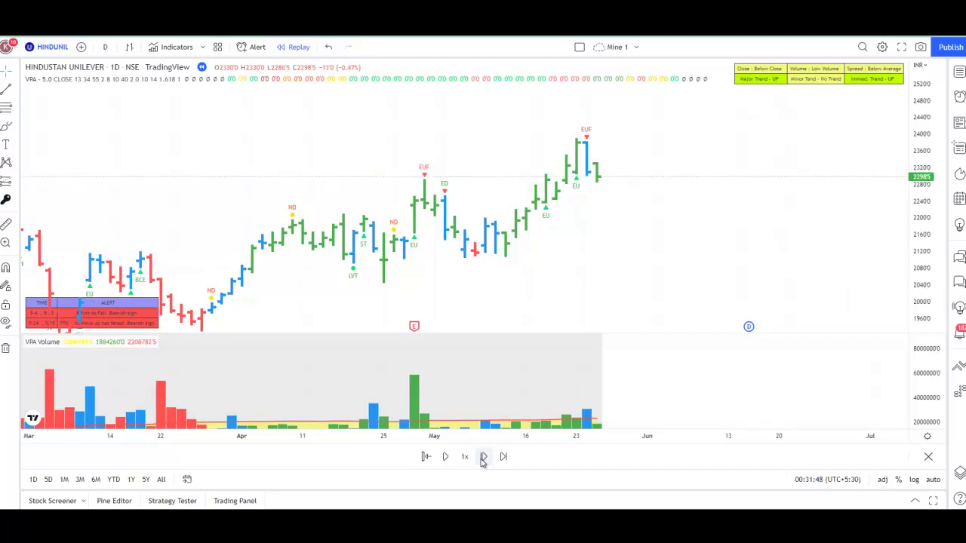
click(483, 457)
click(483, 458)
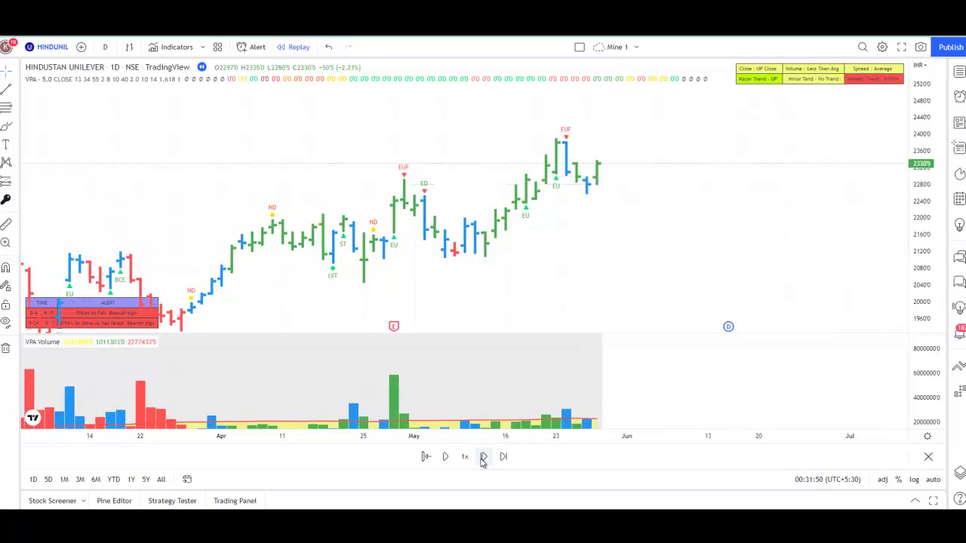
click(483, 457)
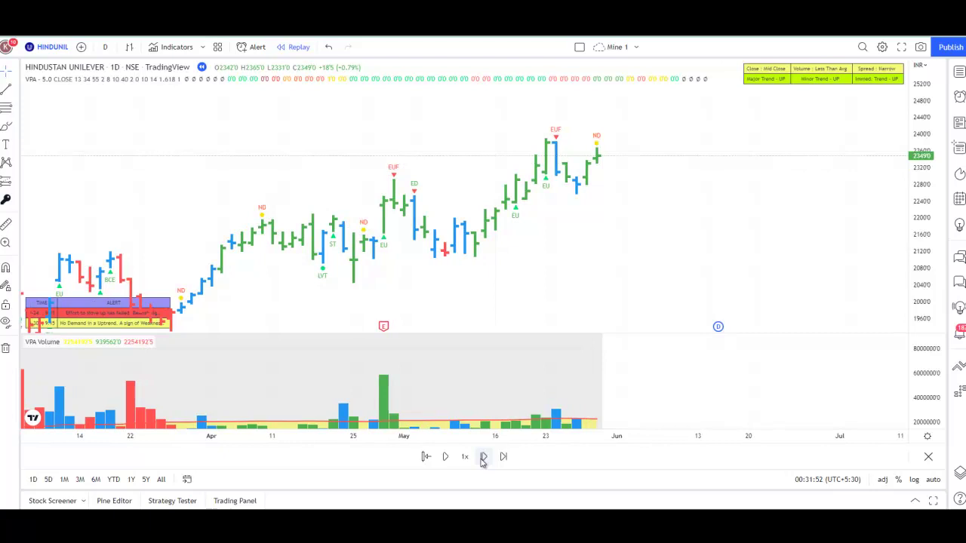
click(483, 457)
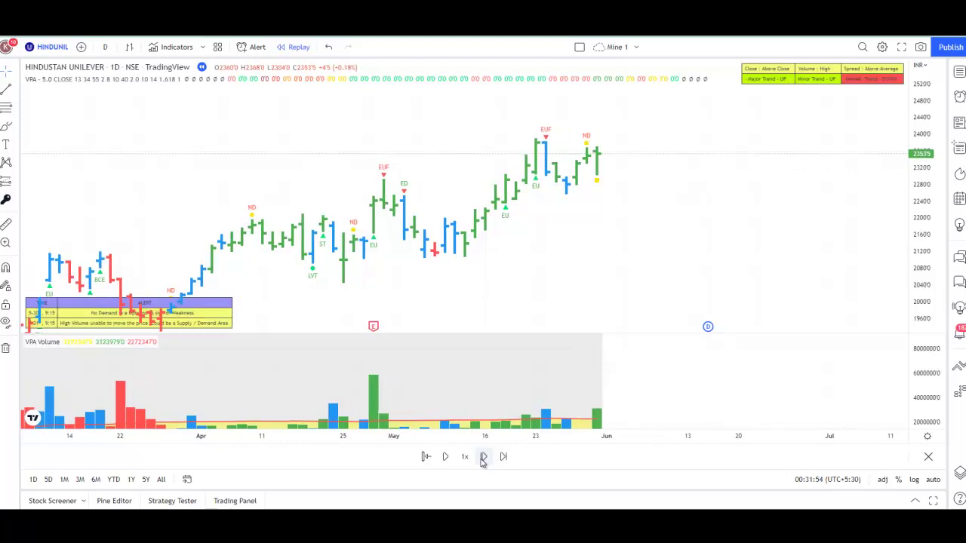
click(483, 458)
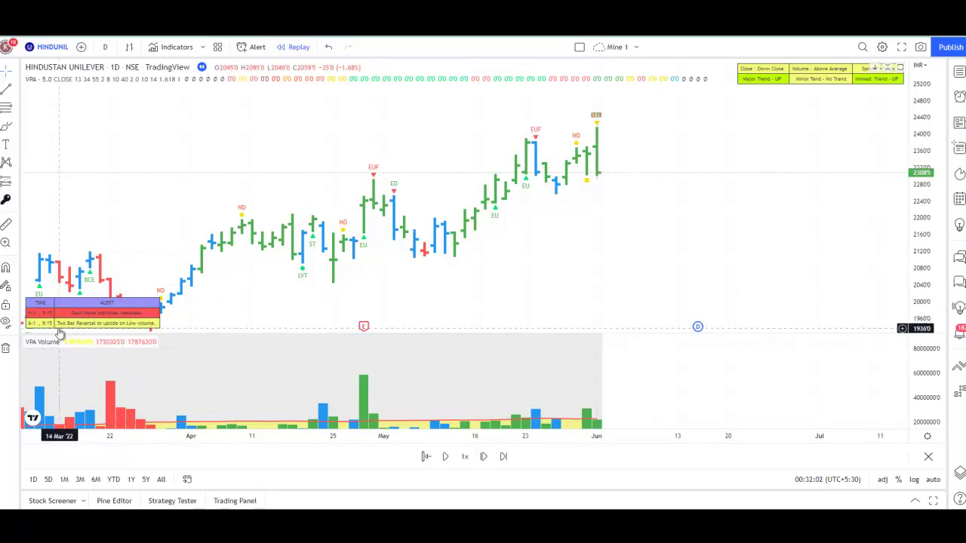
right_click(609, 122)
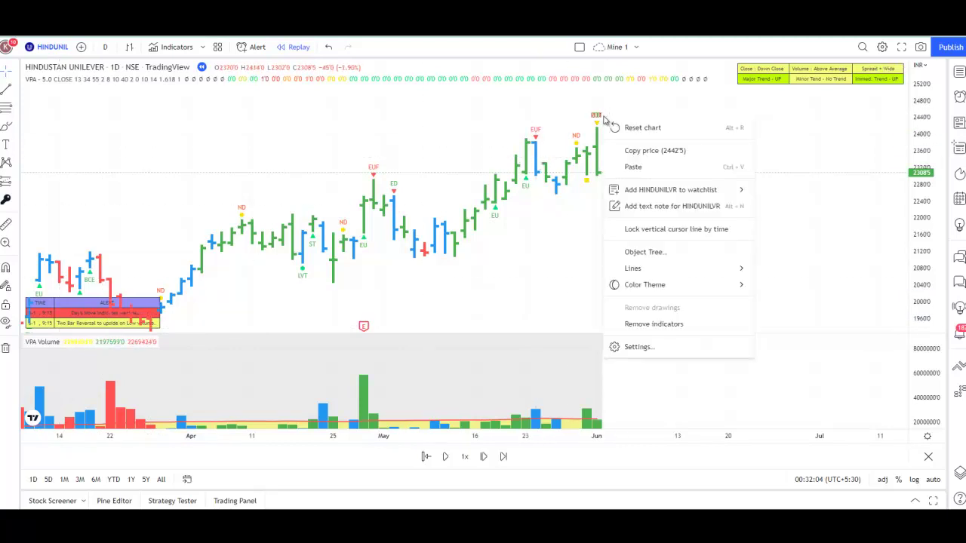
click(822, 181)
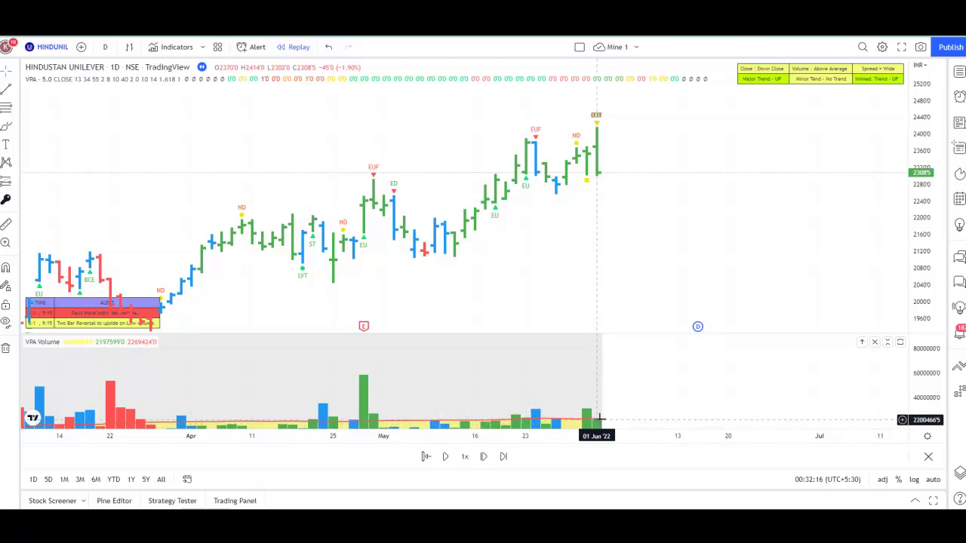
- Advance the Hindustan Unilever daily replay bar by bar from 2 June through 9 June 2022
right_click(617, 280)
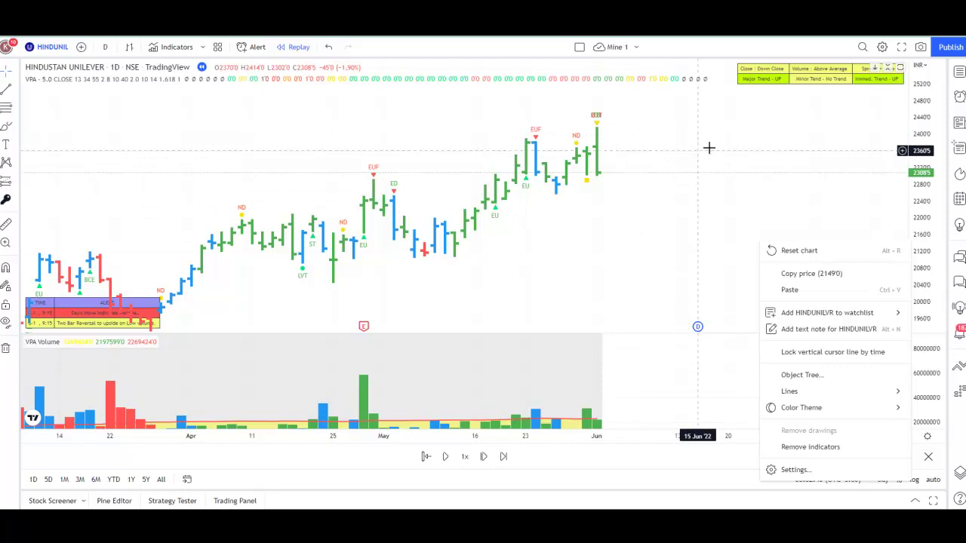
click(738, 142)
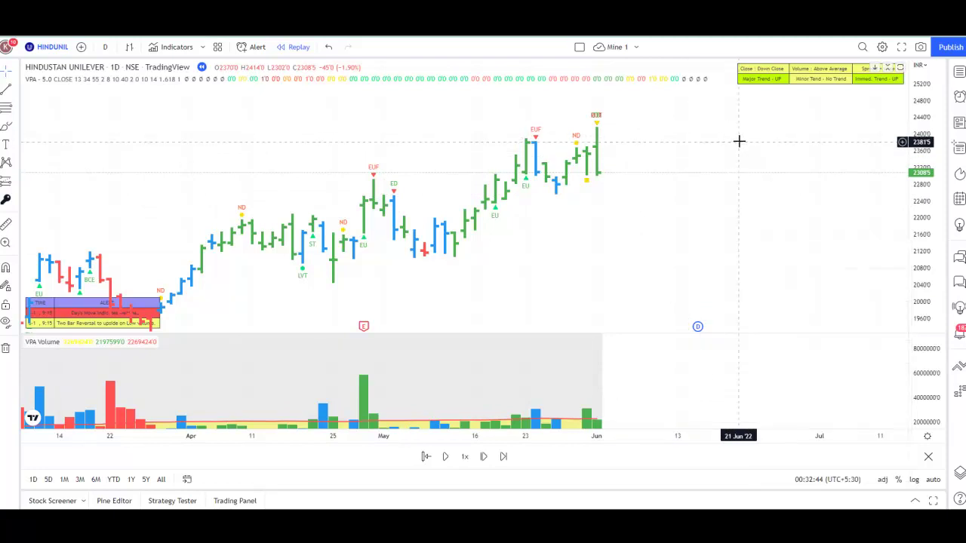
click(484, 457)
click(484, 457)
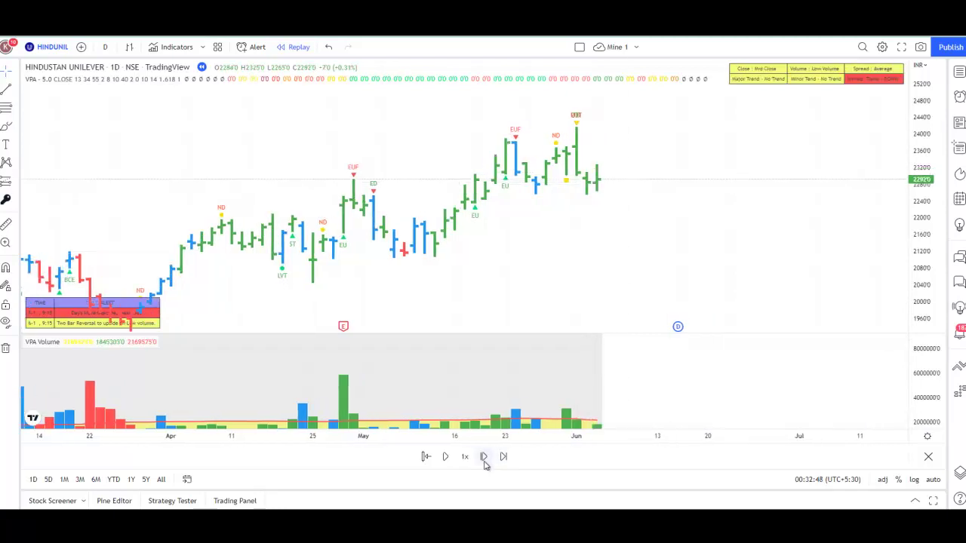
click(485, 458)
click(485, 458)
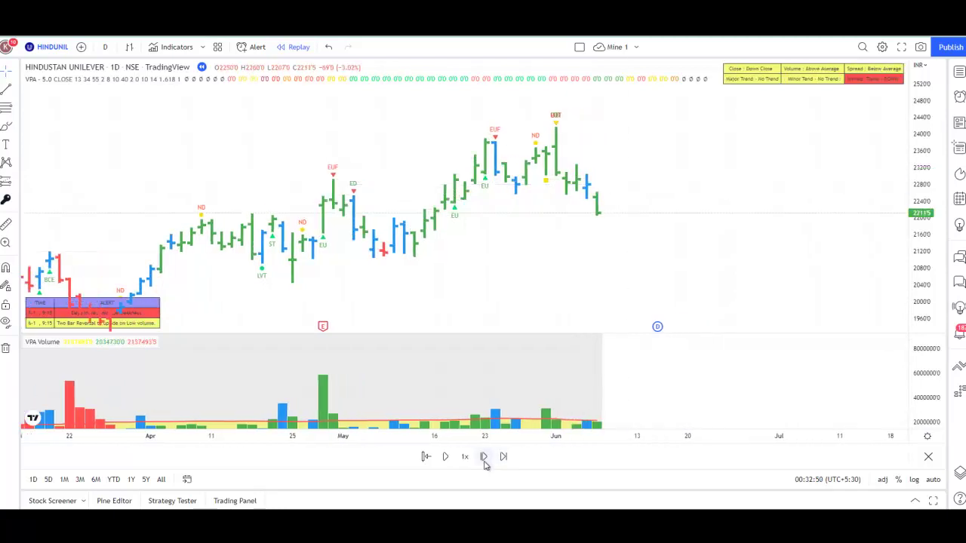
click(484, 458)
click(484, 457)
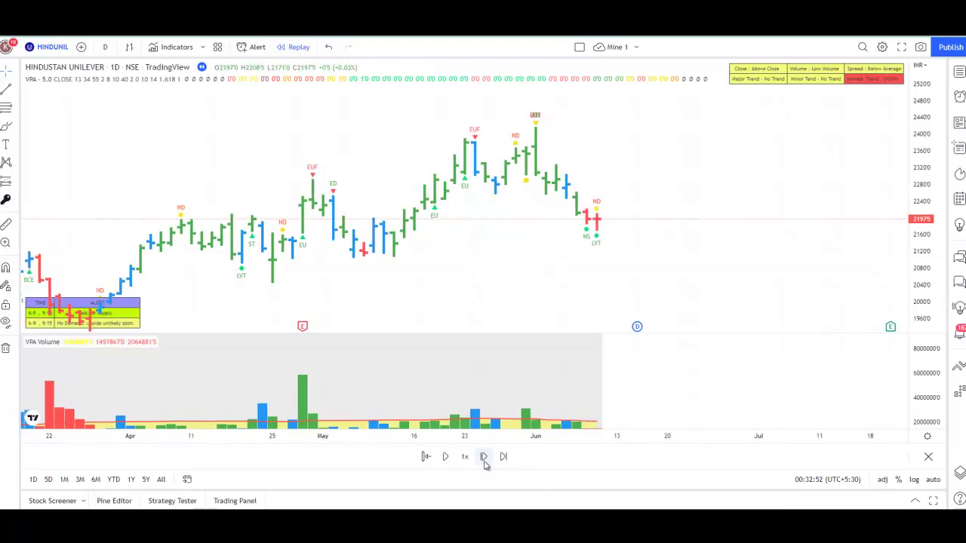
- Continue the daily replay one bar at a time from 10 June through 17 June 2022, stopping at the 17 June bar
click(484, 457)
click(484, 457)
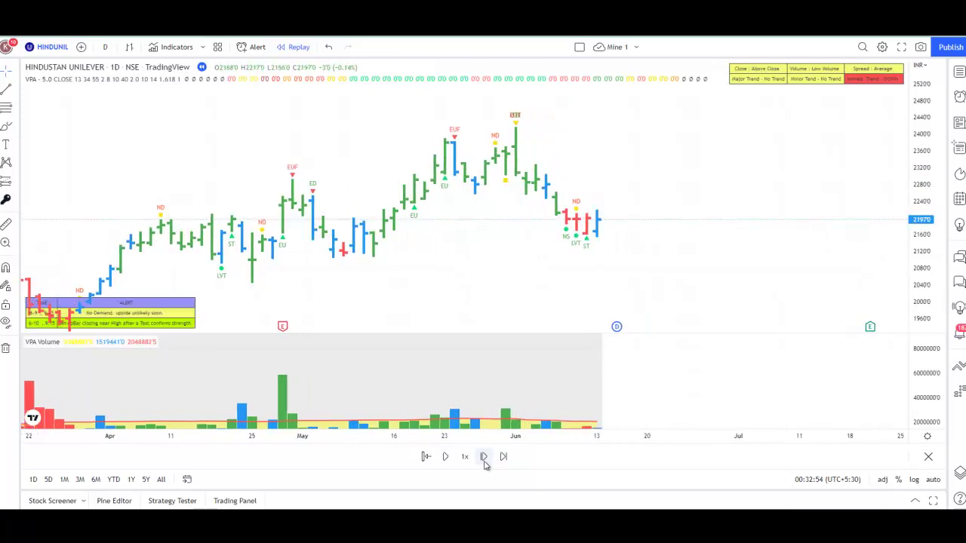
click(484, 457)
click(485, 458)
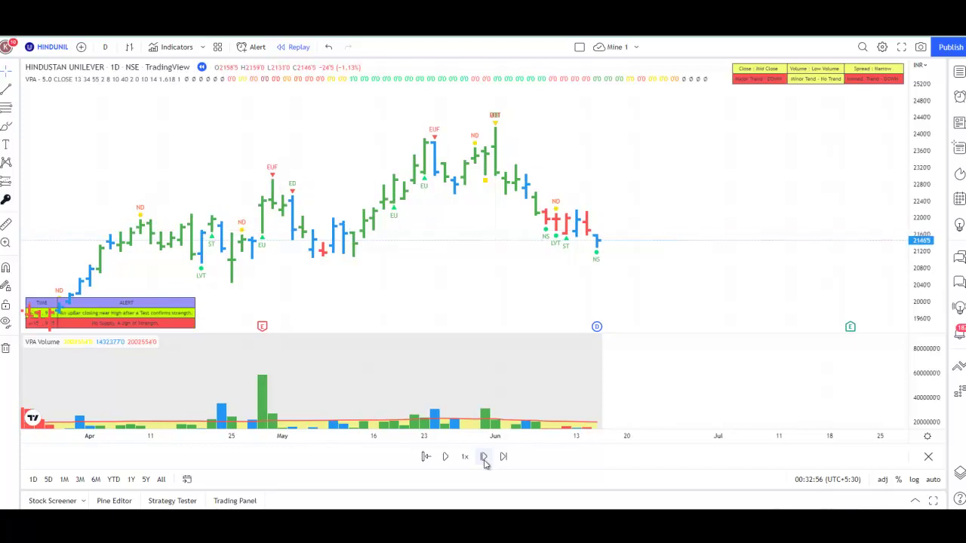
click(485, 457)
click(485, 457)
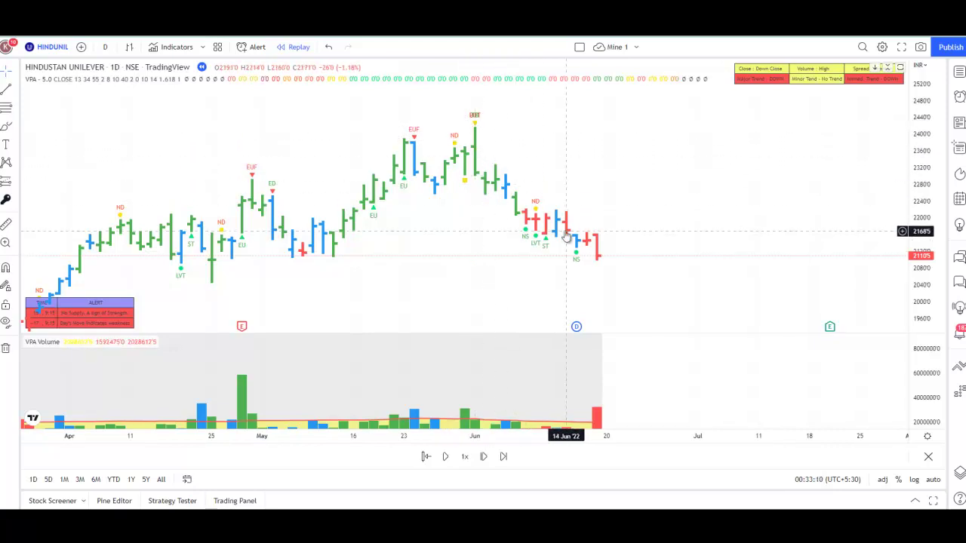
- Replay the daily bars from 20 June through 24 June 2022 and bring the earlier March price action back into view
click(485, 457)
click(485, 456)
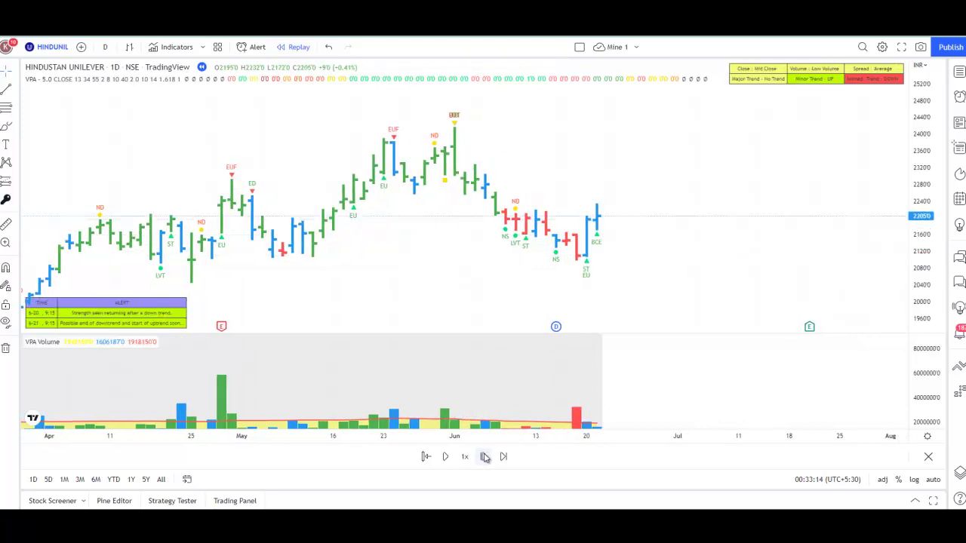
click(485, 457)
click(485, 456)
click(485, 456)
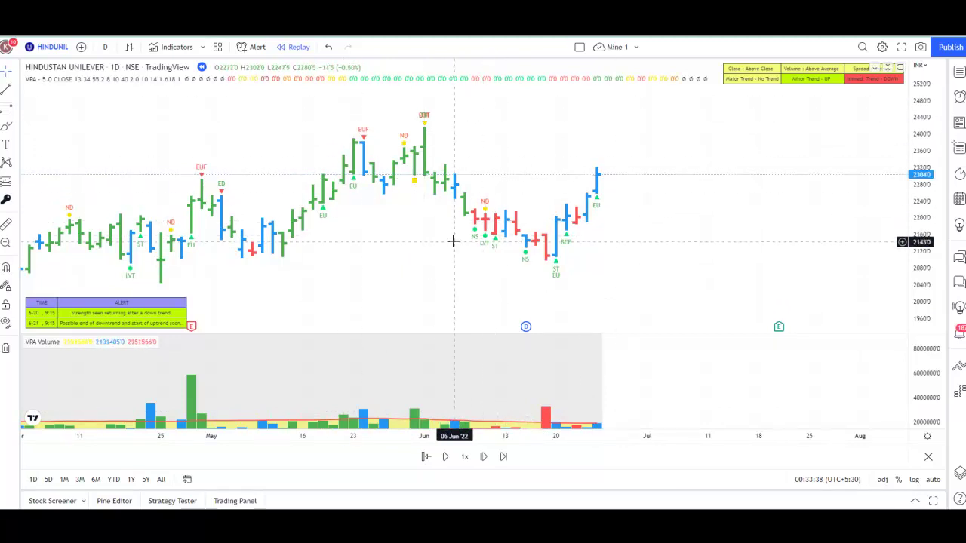
drag(426, 255, 603, 246)
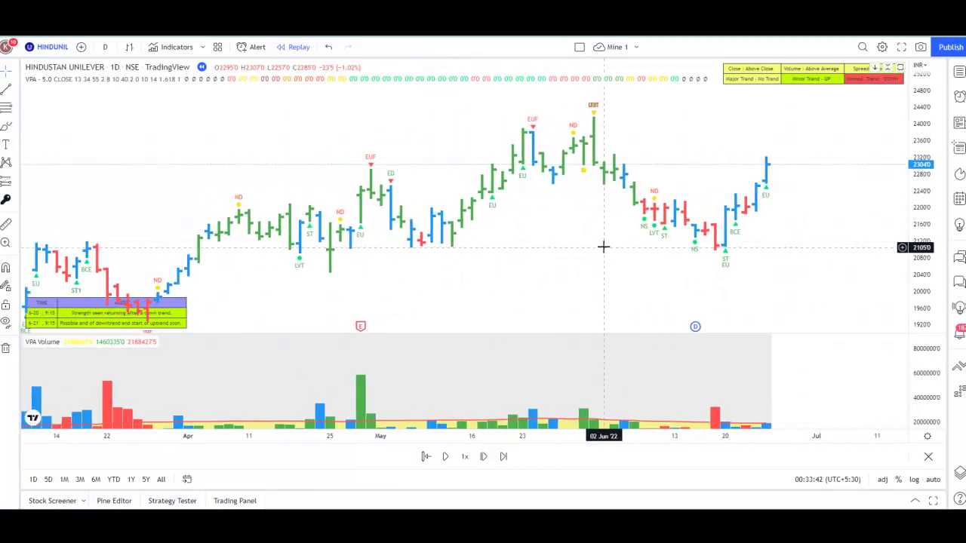